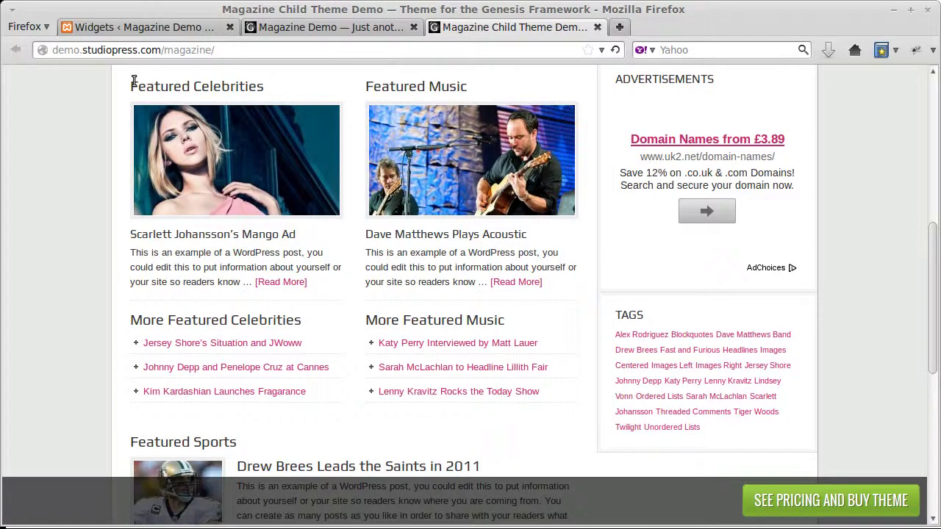
On the Magazine Demo Widgets page, drag the Genesis - Featured Posts widget out of Home Right
scroll(37, 185, "up", 3)
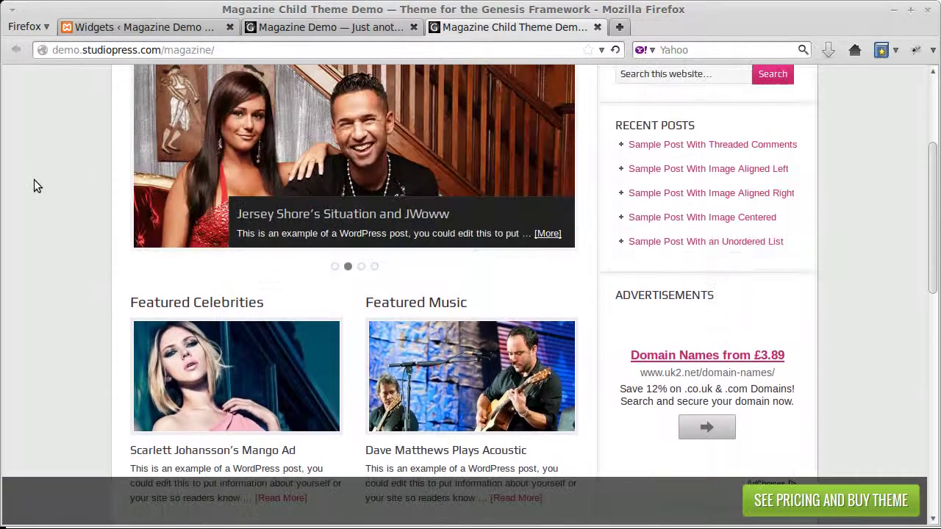
scroll(36, 176, "up", 3)
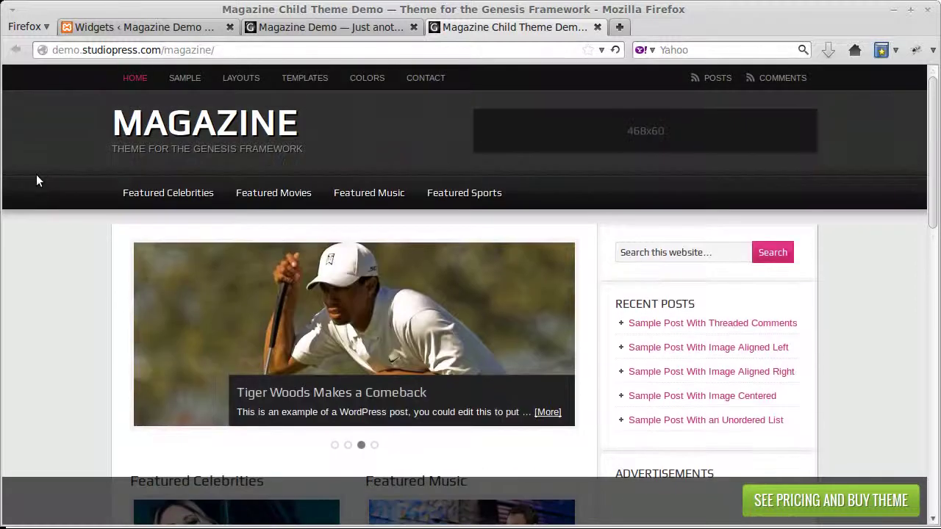
scroll(37, 177, "down", 5)
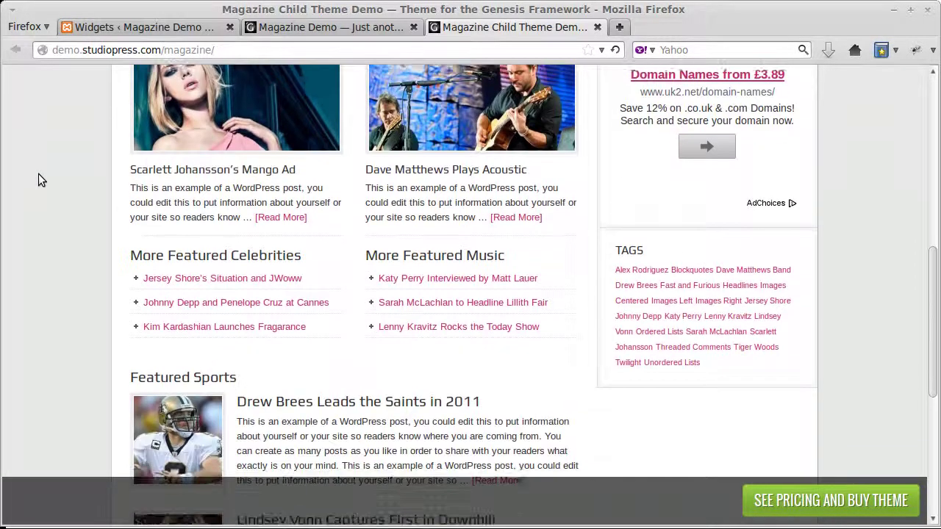
scroll(38, 174, "up", 1)
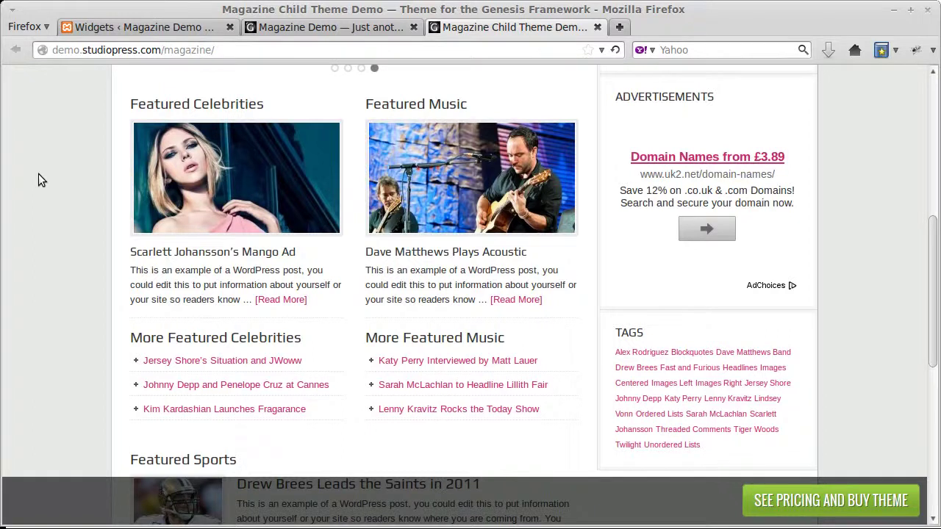
left_click(278, 28)
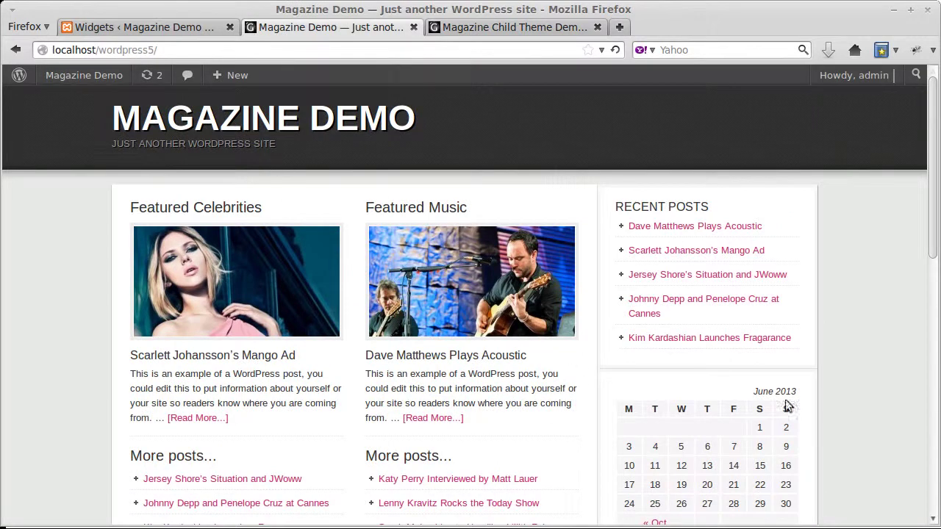
scroll(573, 380, "down", 1)
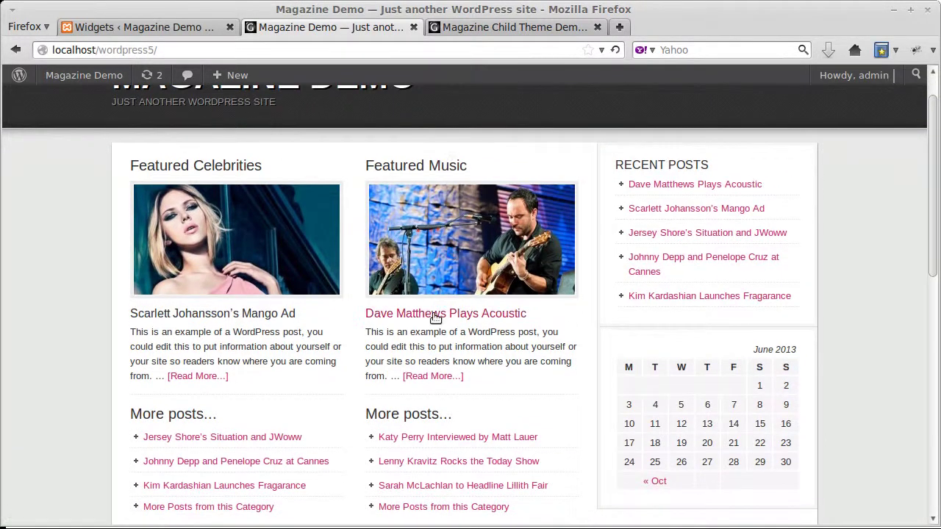
left_click(145, 30)
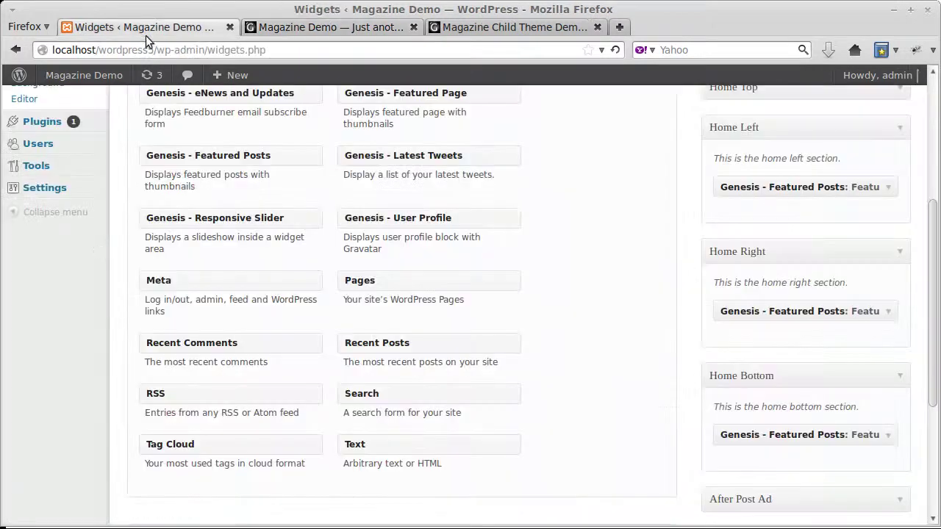
scroll(534, 335, "up", 2)
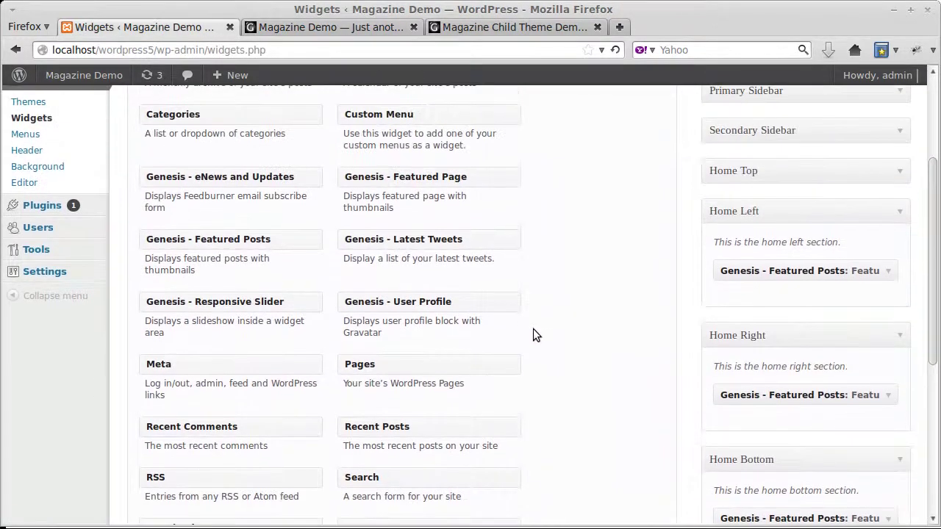
left_click(769, 215)
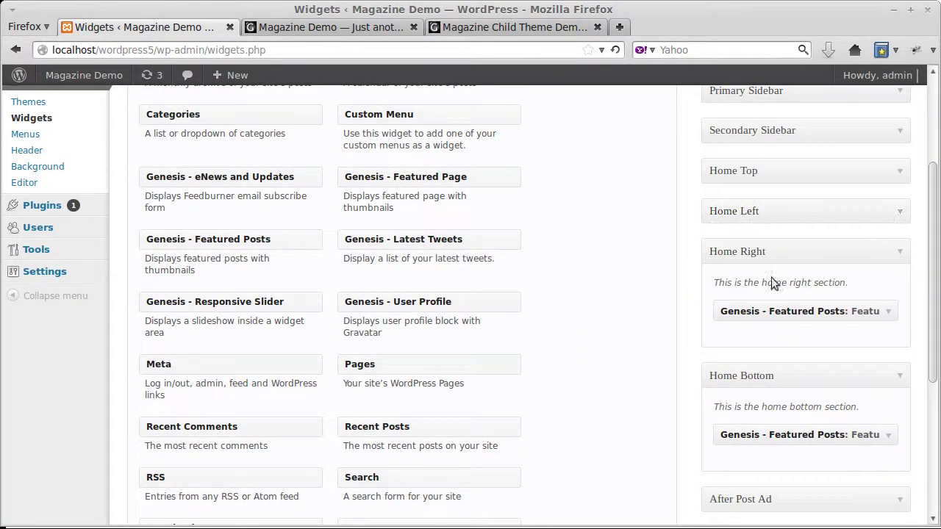
left_click_drag(768, 311, 395, 264)
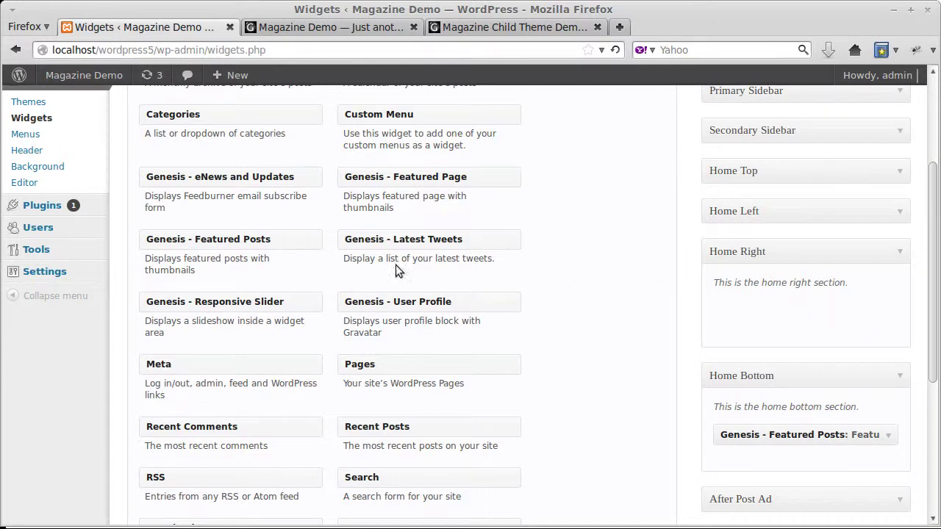
Reload the front page to confirm the Featured Music column is gone
left_click(313, 30)
left_click(615, 49)
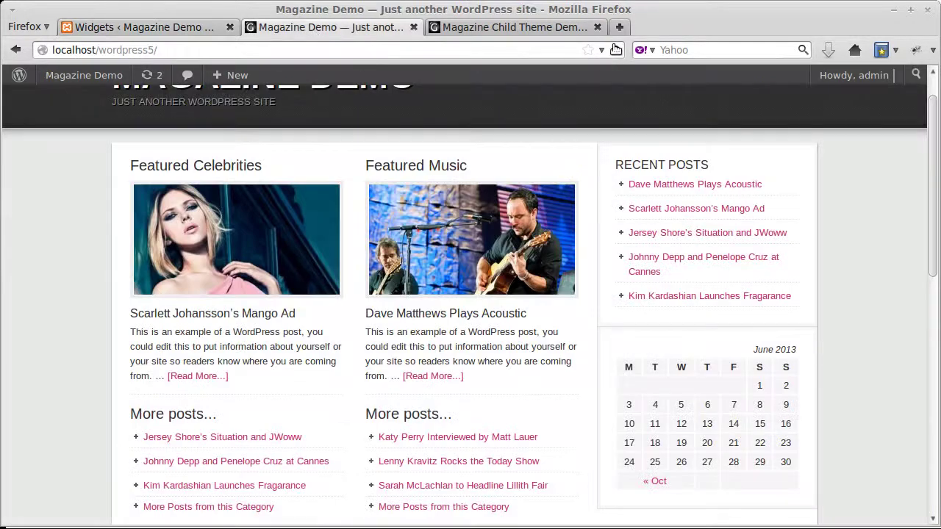
scroll(349, 367, "down", 2)
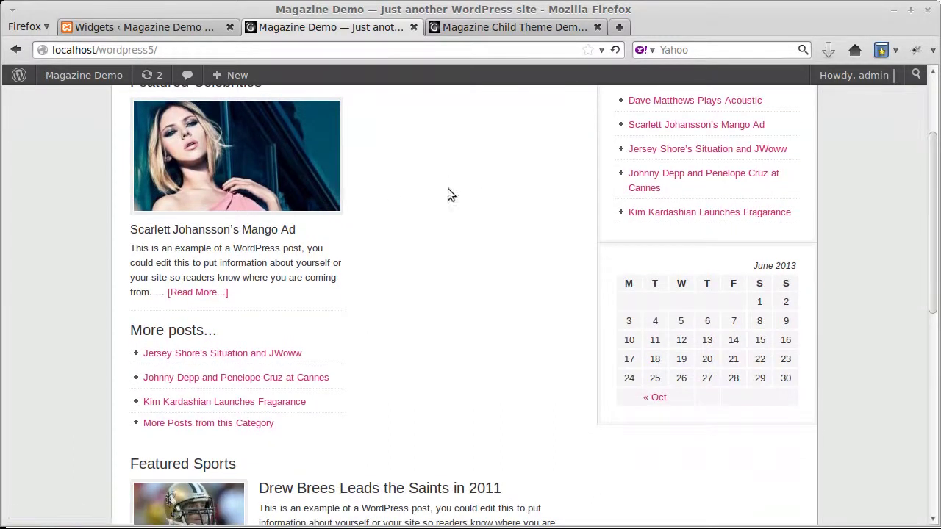
scroll(448, 188, "up", 1)
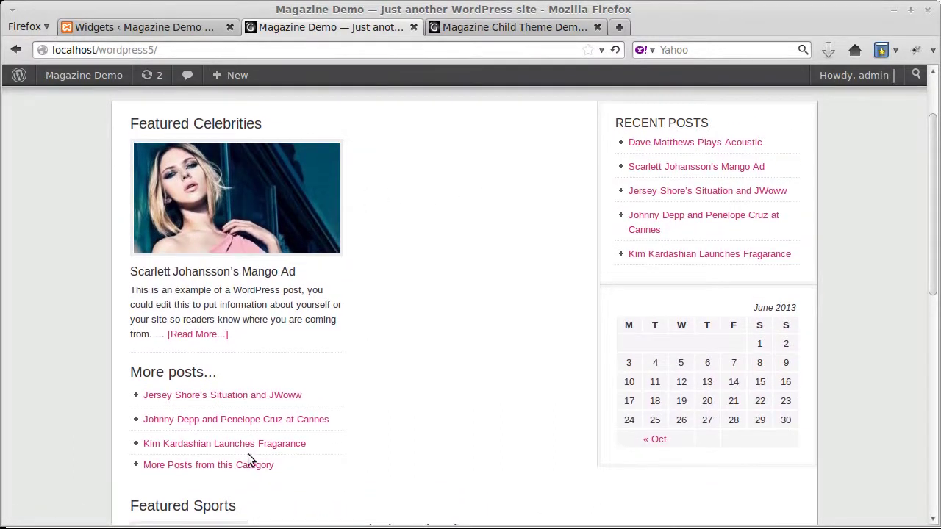
Drop a new Genesis - Featured Posts widget into Home Right, left at All Categories, 1 post
left_click(147, 28)
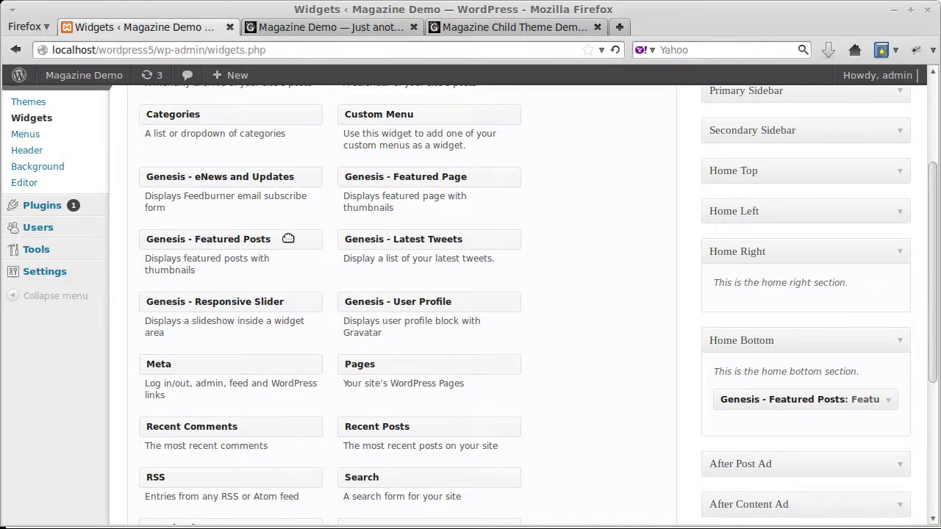
left_click_drag(288, 239, 873, 284)
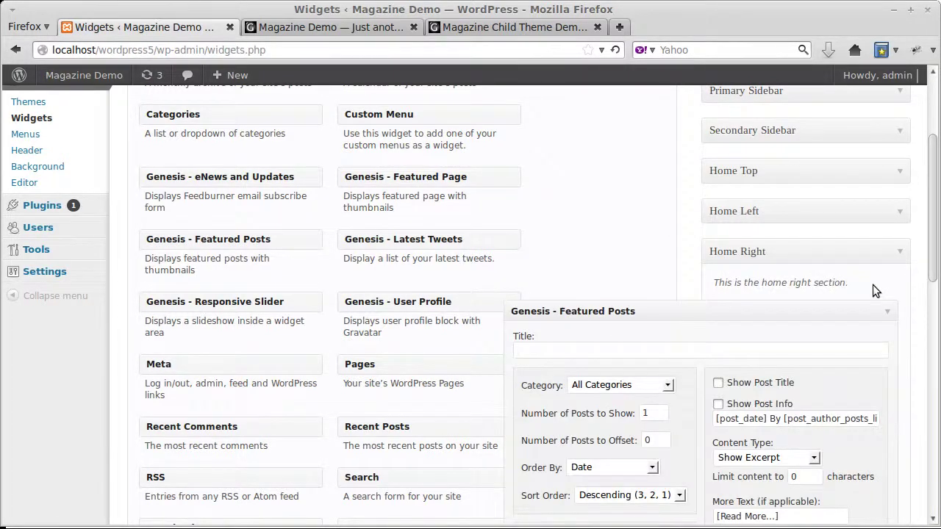
left_click(334, 28)
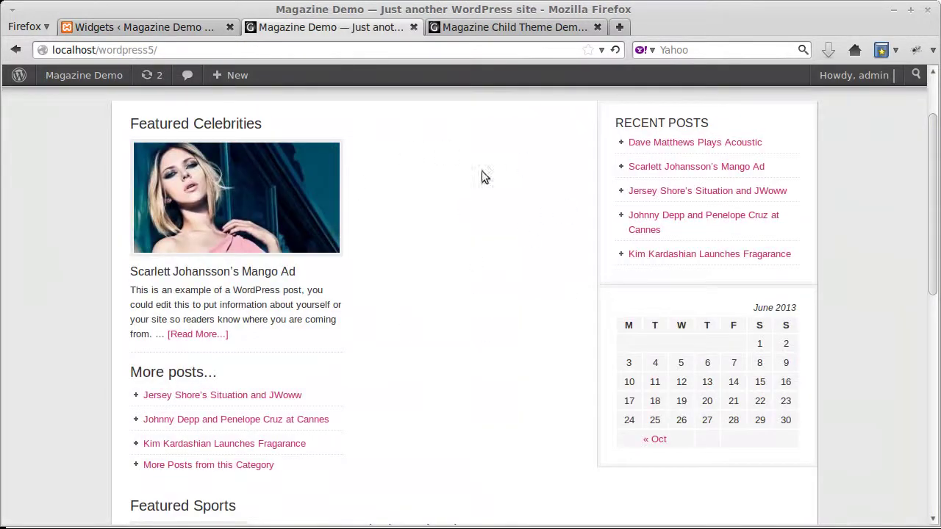
left_click(183, 27)
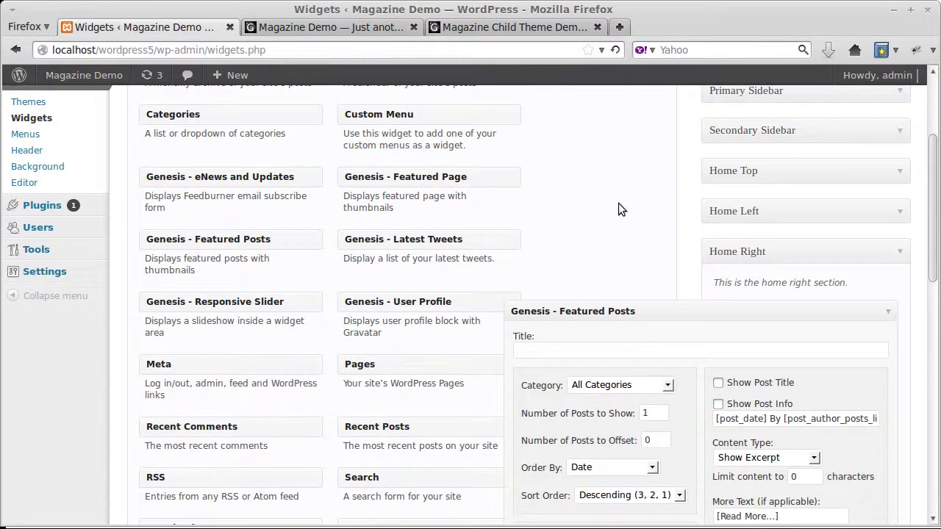
Title the new widget 'Music....' and set its category to Featured Music
scroll(619, 209, "down", 4)
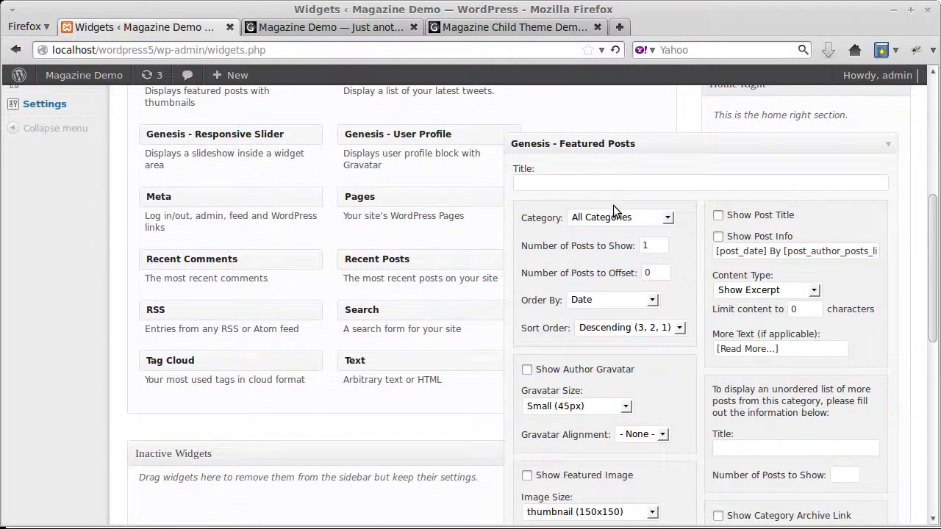
scroll(613, 205, "down", 1)
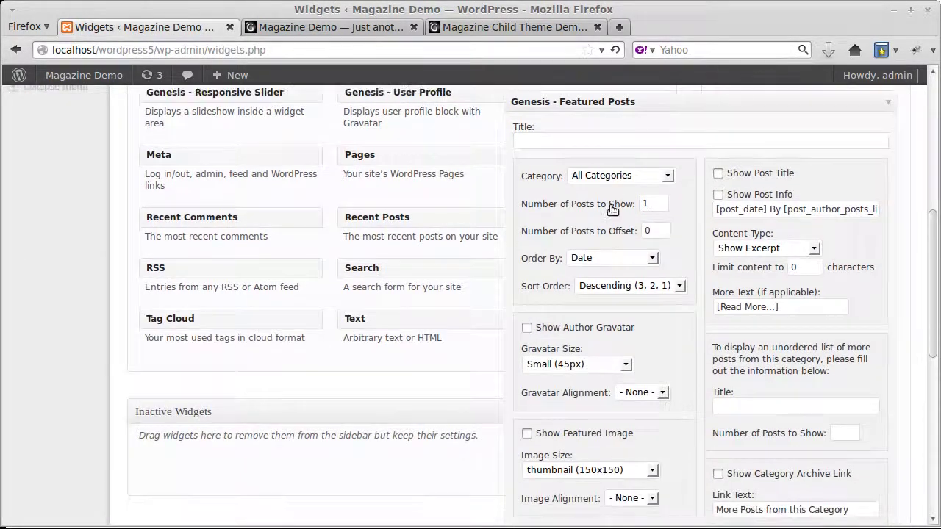
left_click(538, 138)
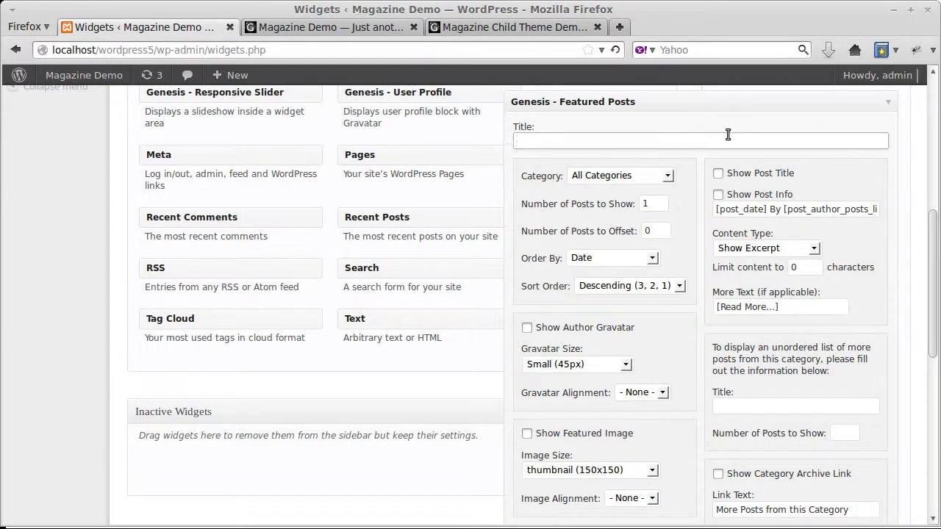
type("Music....")
left_click(668, 175)
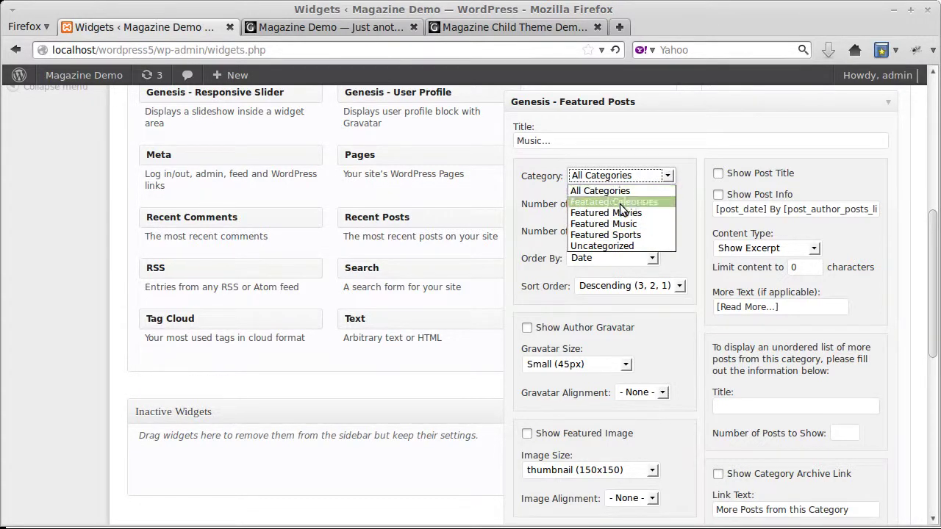
left_click(602, 224)
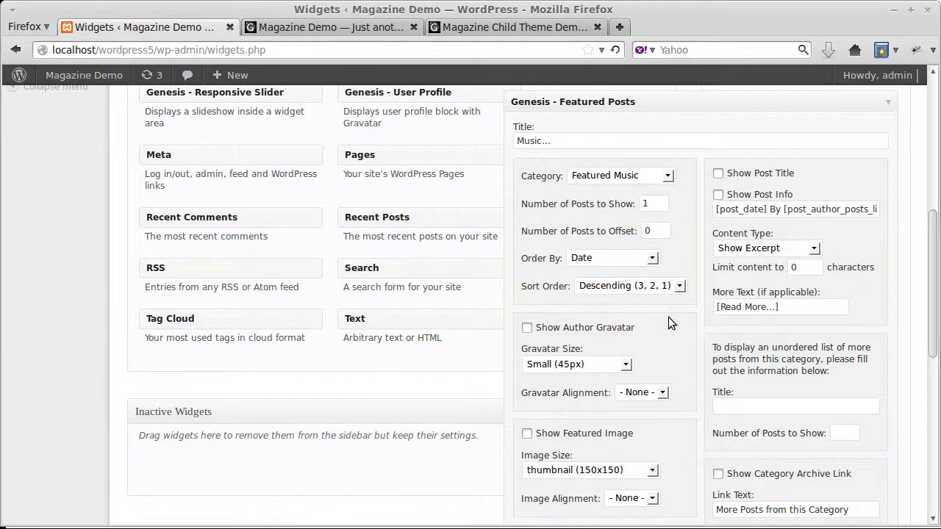
Use home-bottom (280x150) images, show post titles, and limit content to 150 characters
scroll(667, 320, "down", 3)
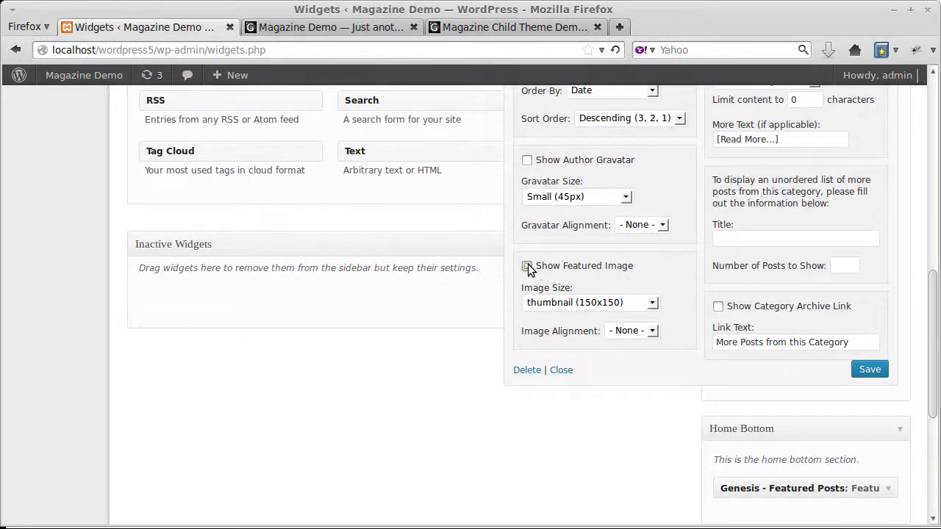
left_click(558, 302)
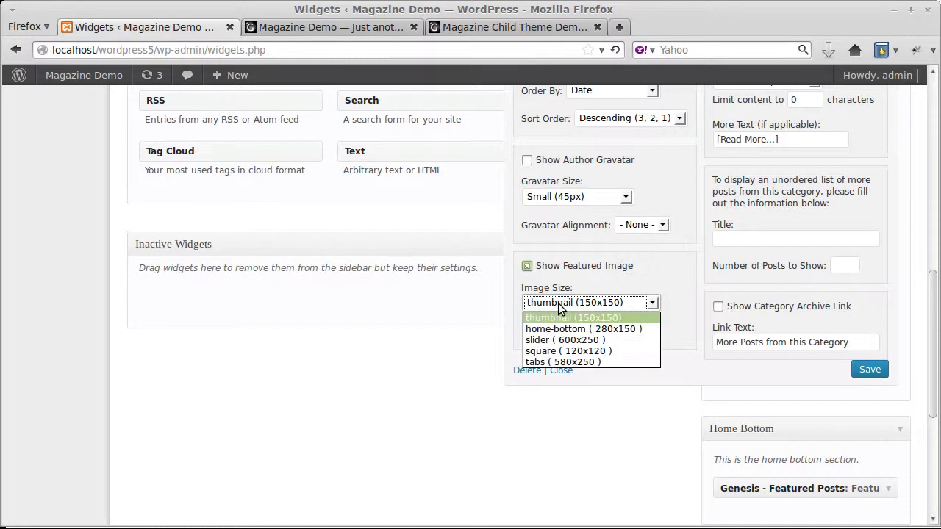
left_click(556, 330)
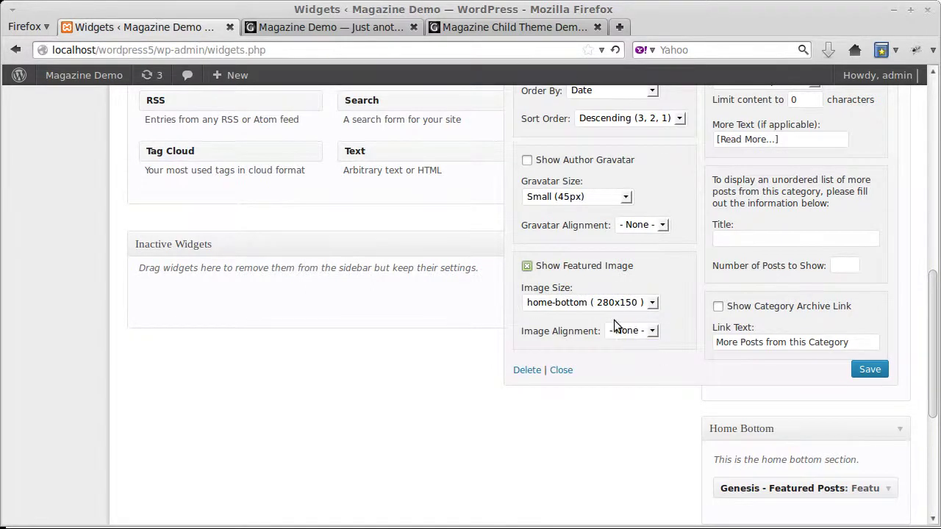
scroll(717, 261, "up", 3)
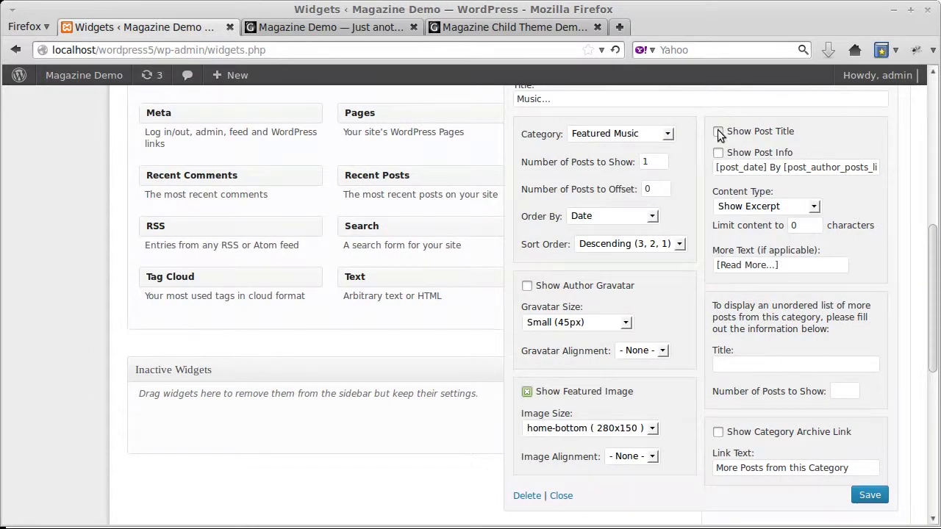
left_click(719, 131)
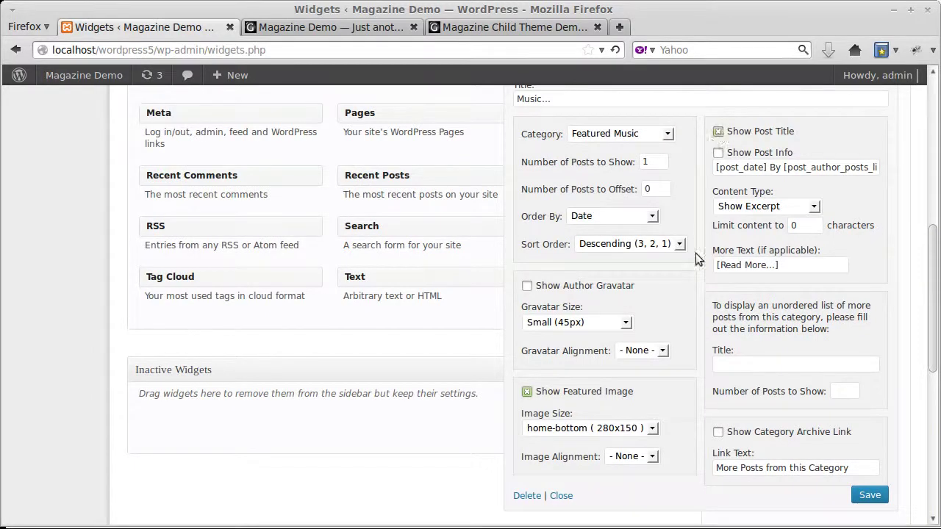
left_click(782, 203)
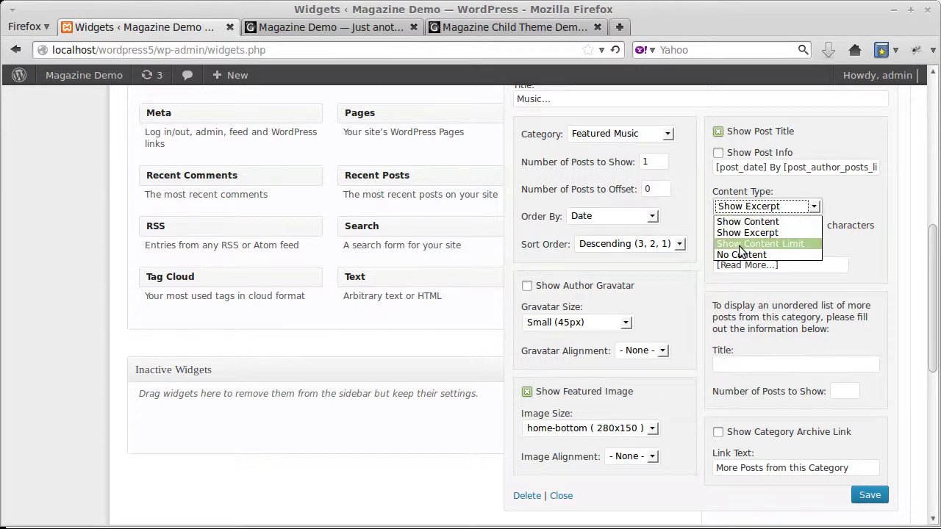
left_click(796, 242)
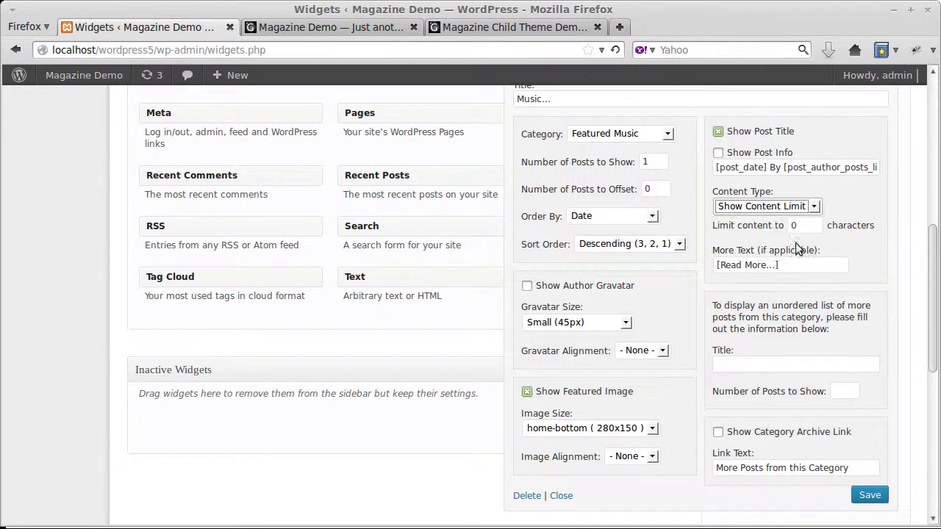
double_click(805, 225)
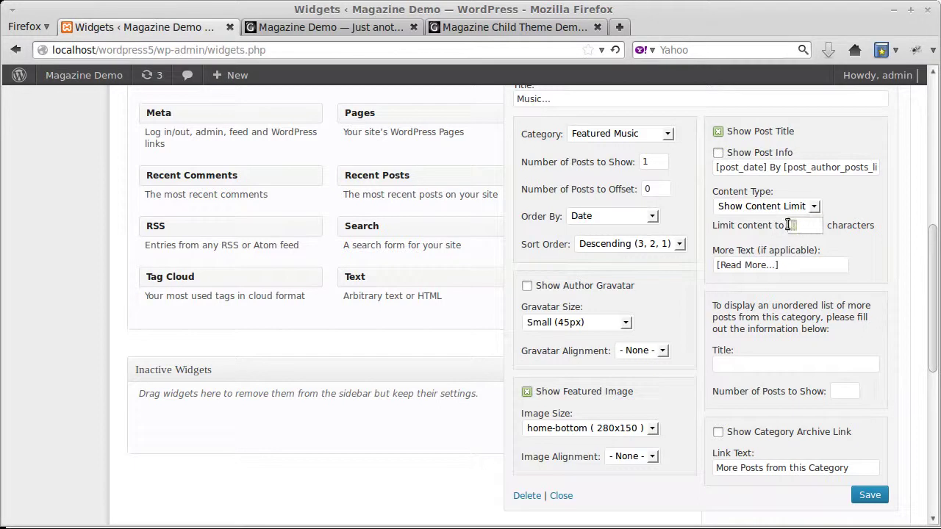
type("150")
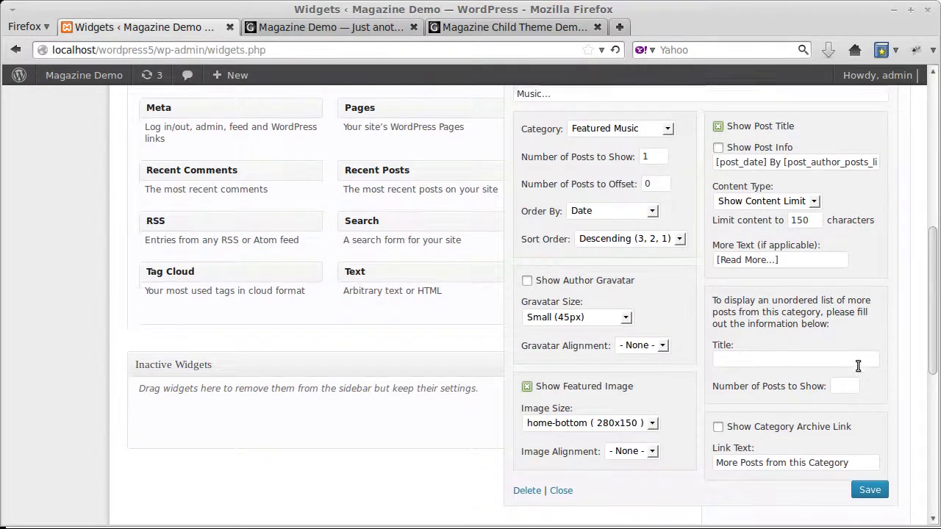
List 3 extra posts titled 'More posts...' and add the category archive link
scroll(857, 363, "down", 1)
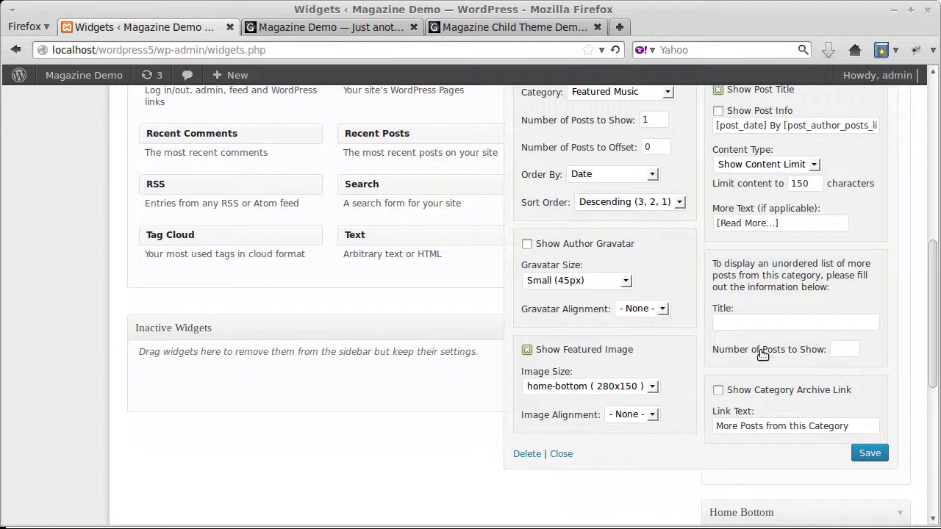
left_click(840, 348)
type("3")
left_click(837, 320)
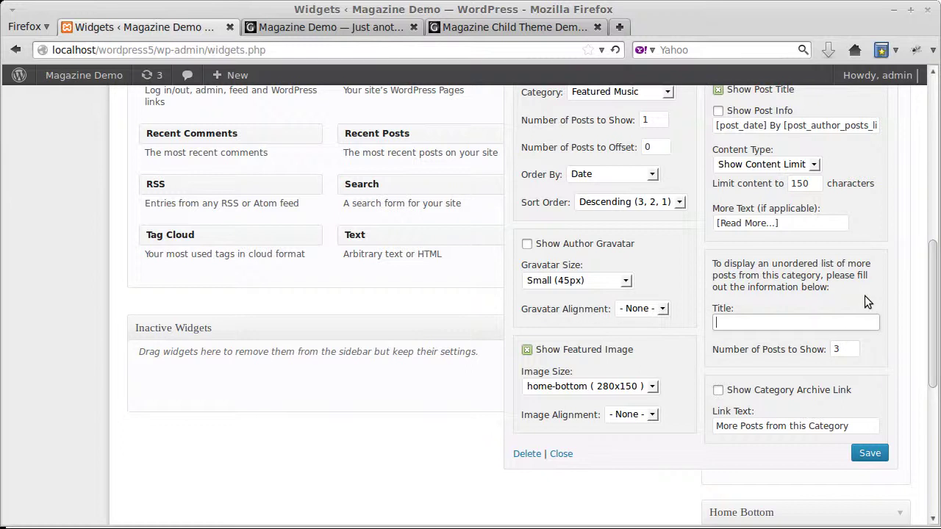
type("More posts...")
left_click(719, 391)
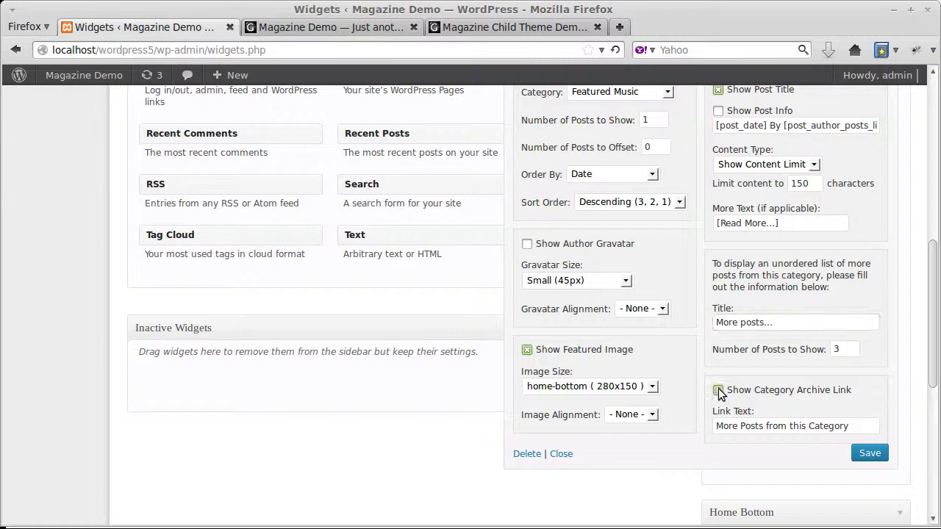
Save the widget, reload the home page, and open the Katy Perry Interviewed by Matt Lauer post
left_click(868, 454)
left_click(357, 33)
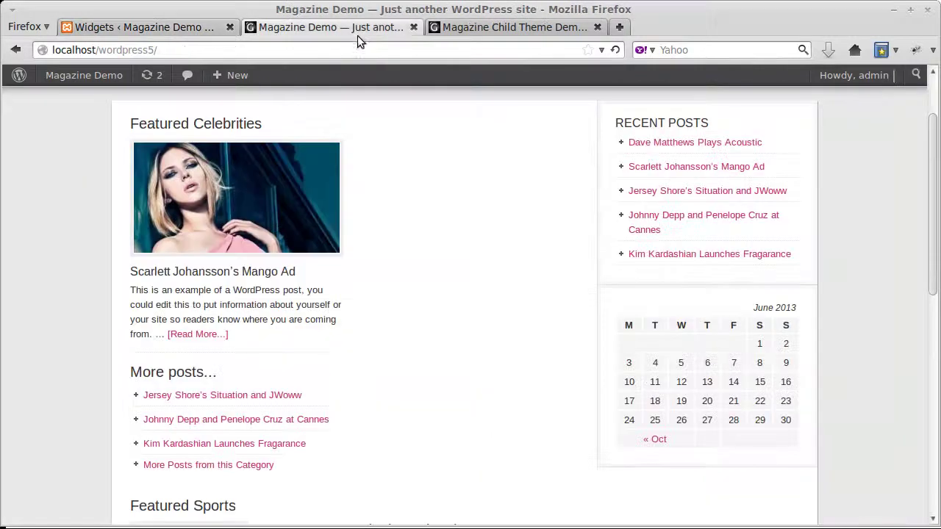
left_click(615, 50)
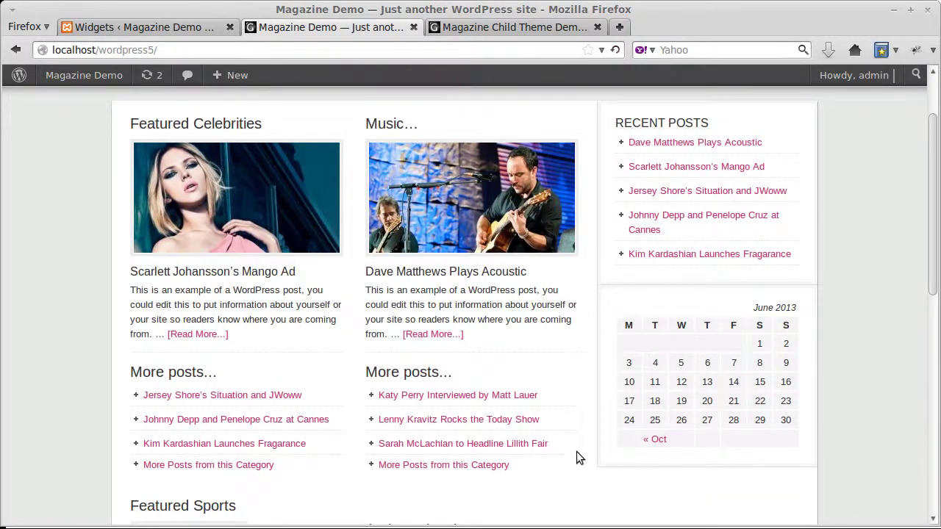
scroll(575, 446, "down", 2)
scroll(574, 438, "up", 2)
left_click(474, 397)
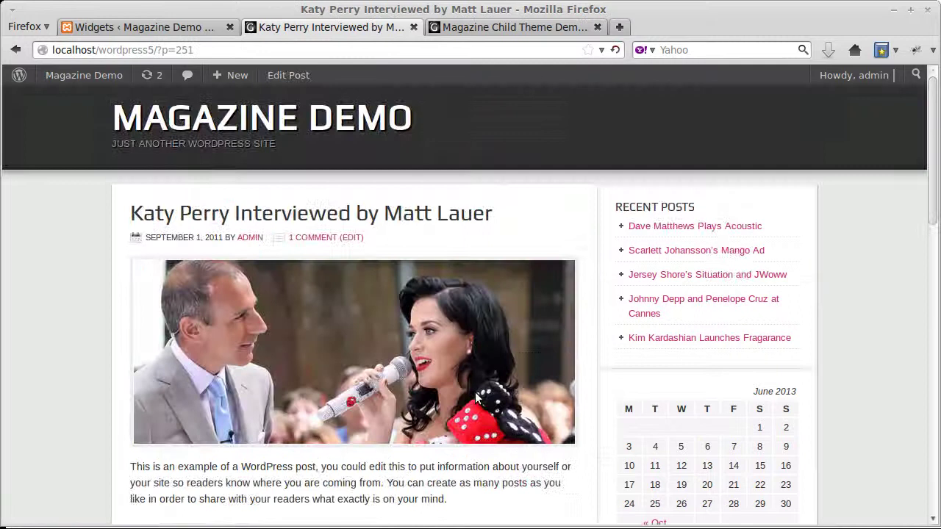
Back on the home page, follow the Music column's category link and scroll the Featured Music archive
scroll(478, 402, "down", 8)
scroll(477, 407, "down", 7)
scroll(479, 412, "up", 20)
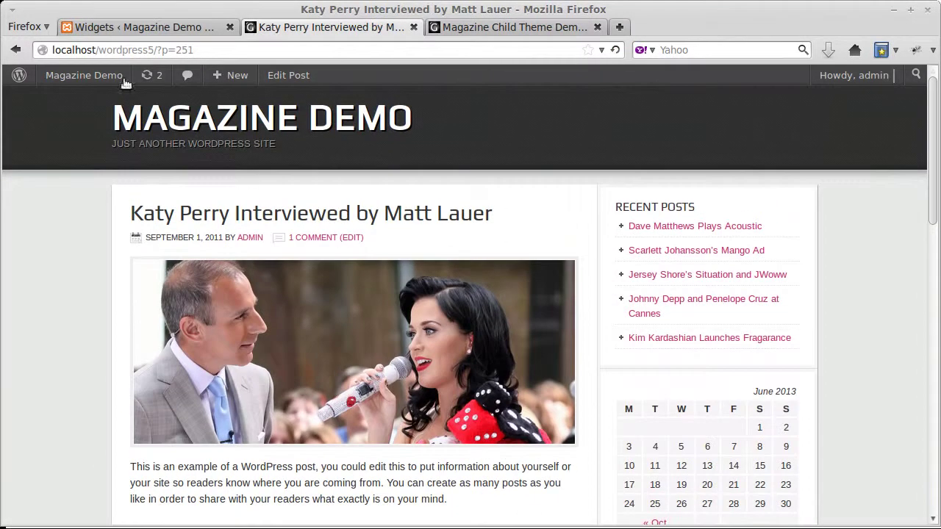
left_click(16, 49)
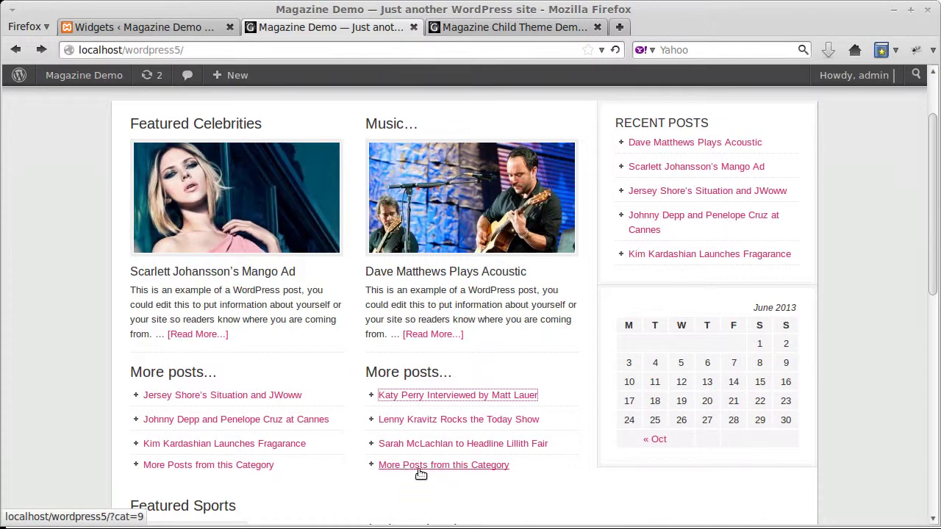
left_click(469, 467)
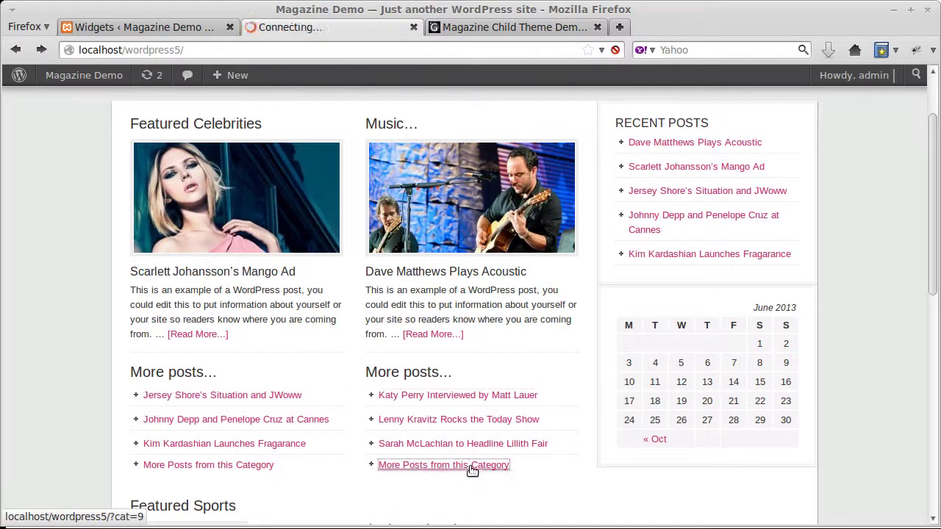
scroll(886, 314, "down", 20)
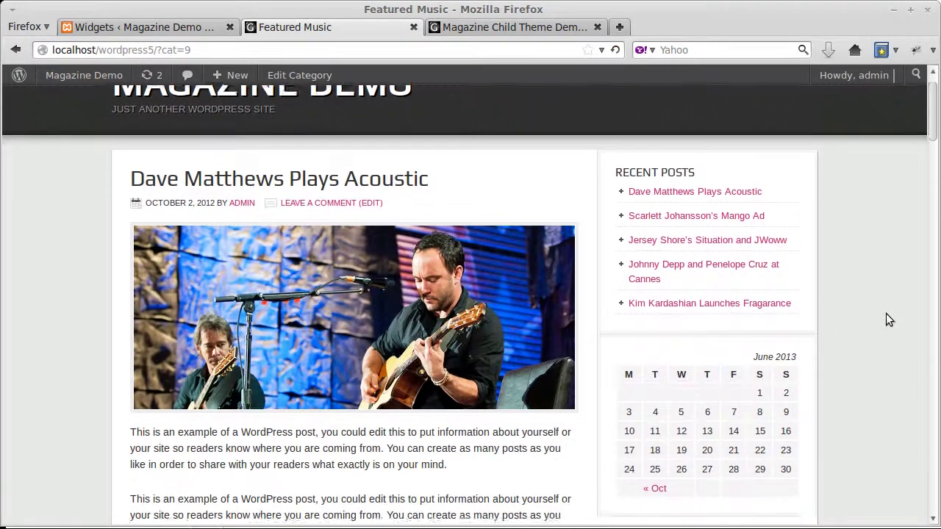
scroll(878, 313, "down", 15)
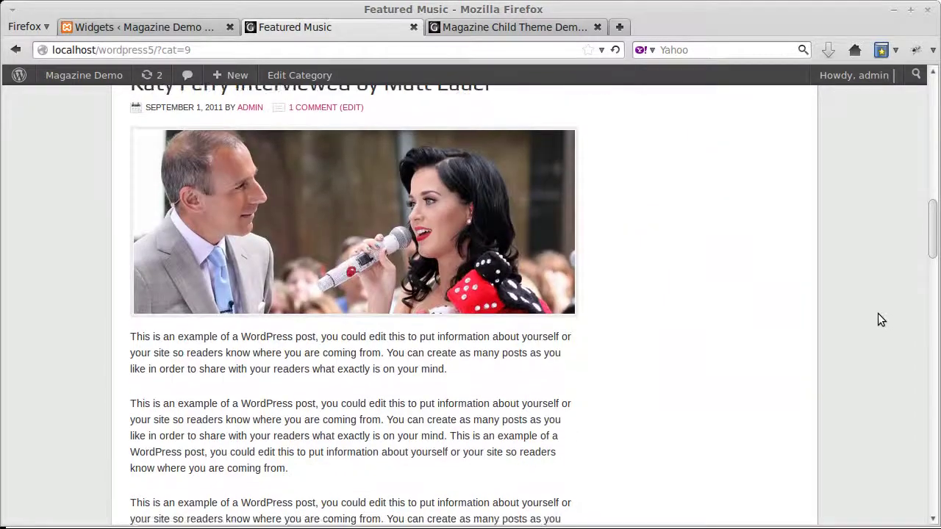
scroll(870, 320, "down", 3)
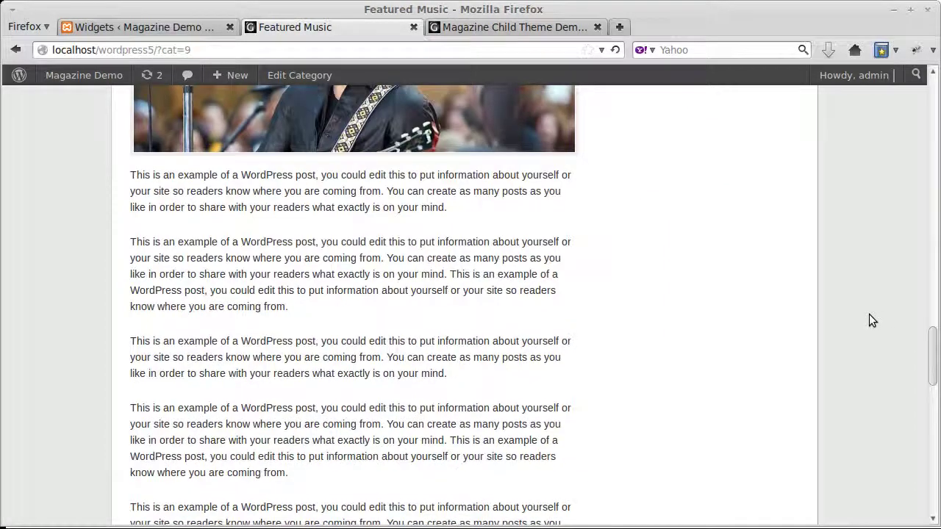
scroll(909, 414, "up", 4)
left_click_drag(932, 336, 935, 108)
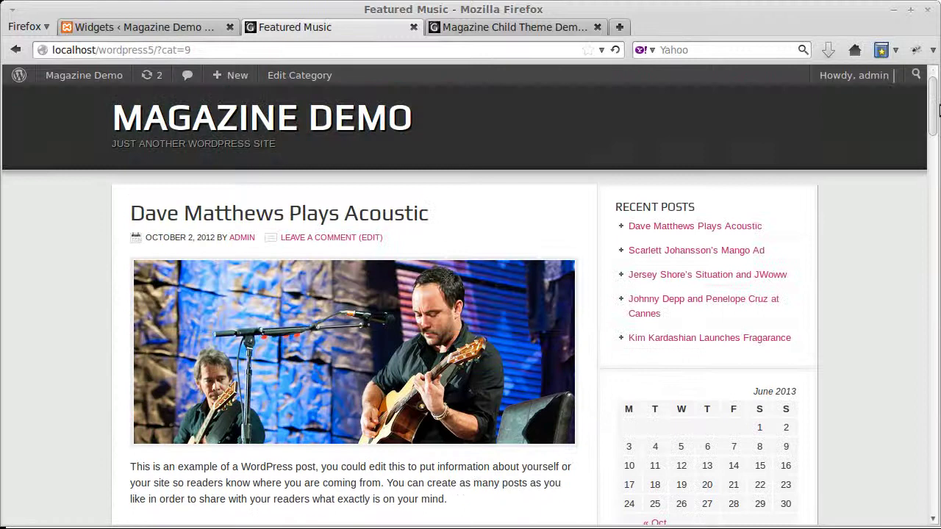
left_click(144, 25)
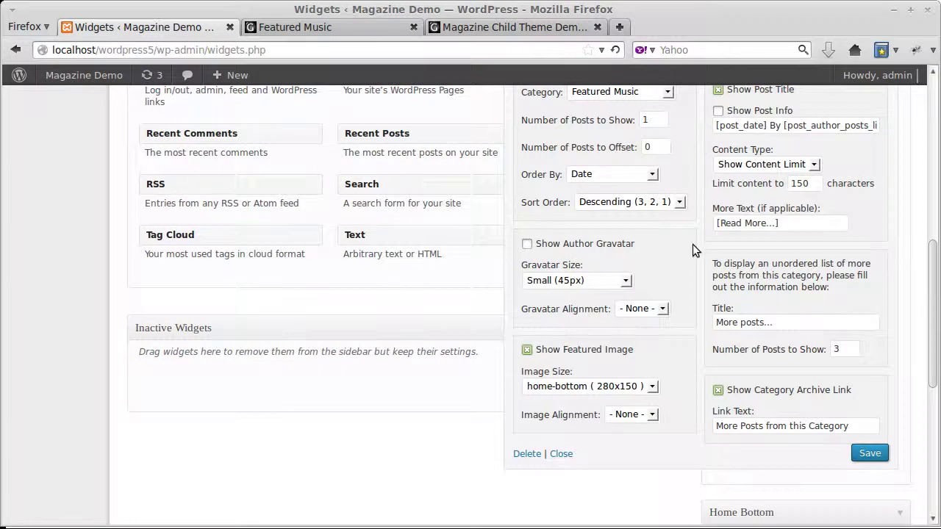
Enable Show Post Info on the Music widget and save it
scroll(692, 246, "up", 2)
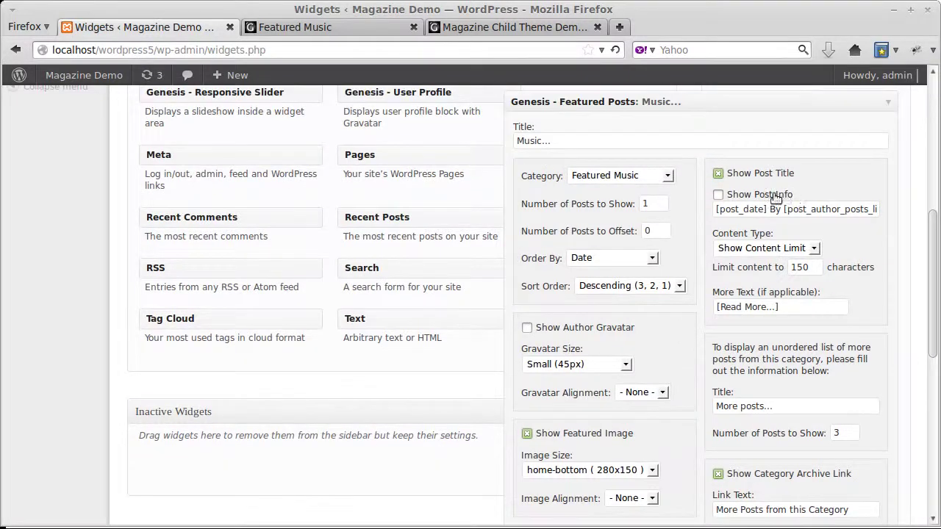
left_click(718, 194)
scroll(882, 309, "down", 4)
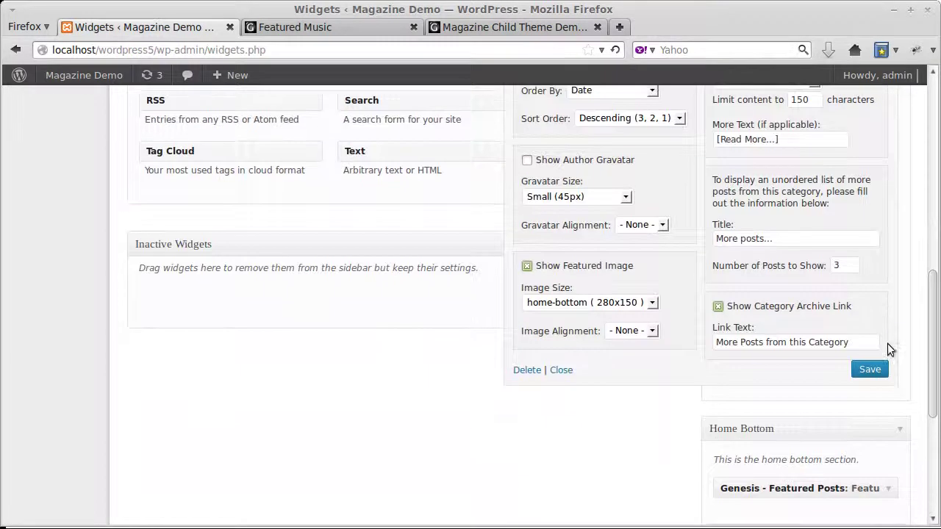
left_click(869, 370)
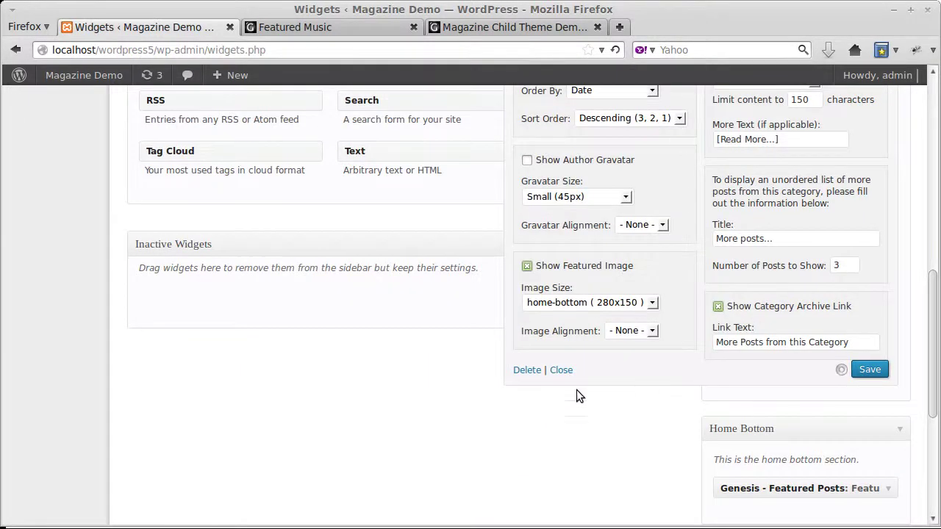
Reload the home page to see the post's date and author line, then go back
left_click(334, 22)
left_click(615, 50)
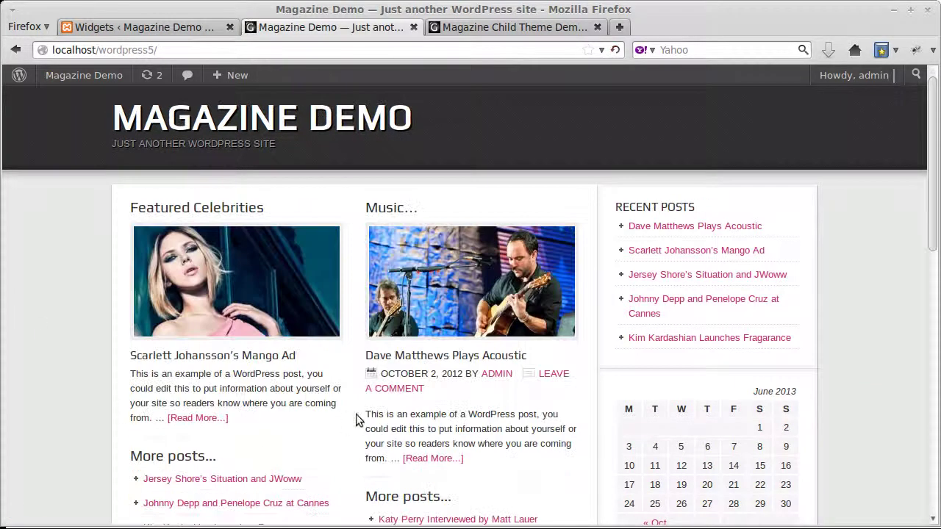
left_click_drag(427, 385, 402, 377)
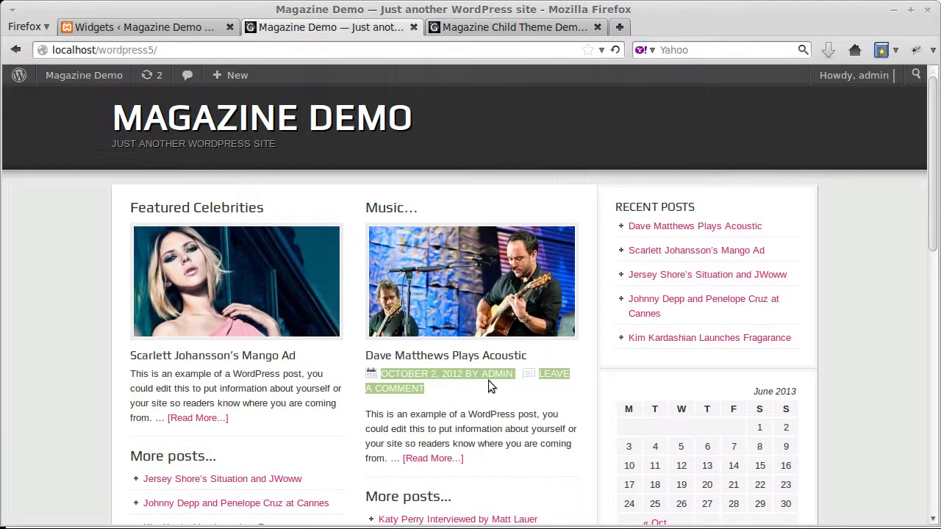
left_click(14, 56)
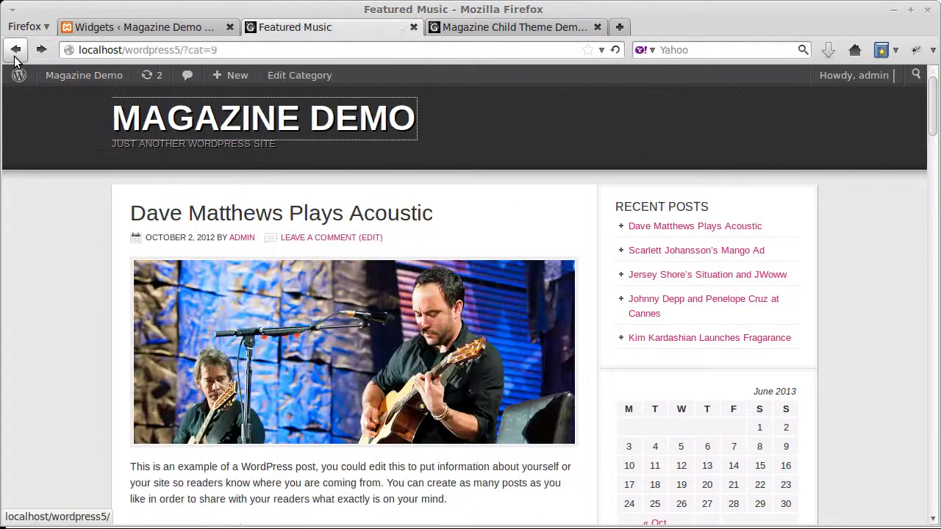
Uncheck Show Post Info on the Music widget, keeping Show Content Limit as the content type
left_click(272, 118)
left_click(182, 29)
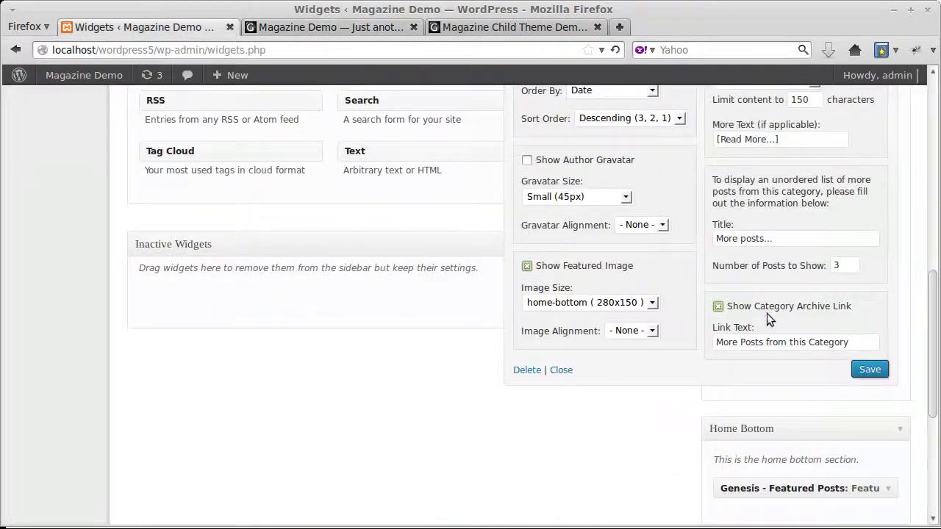
scroll(766, 316, "up", 3)
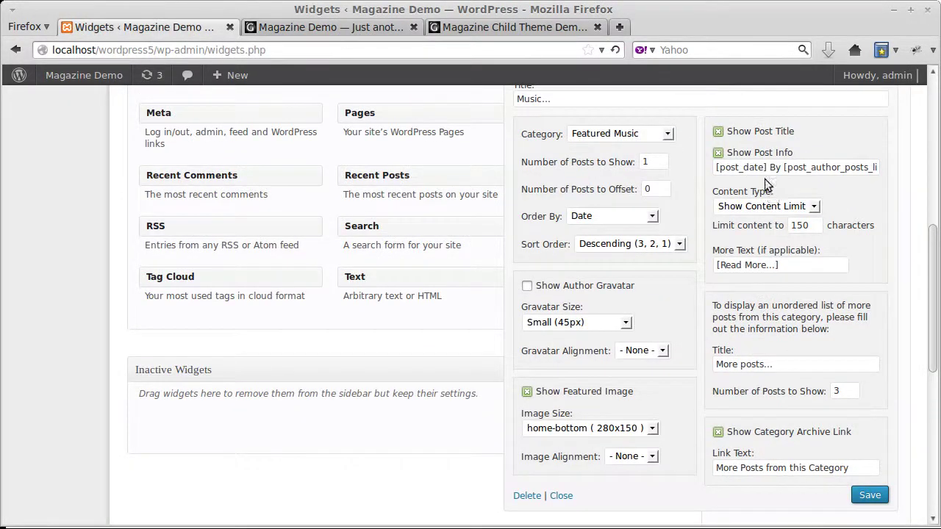
left_click(717, 152)
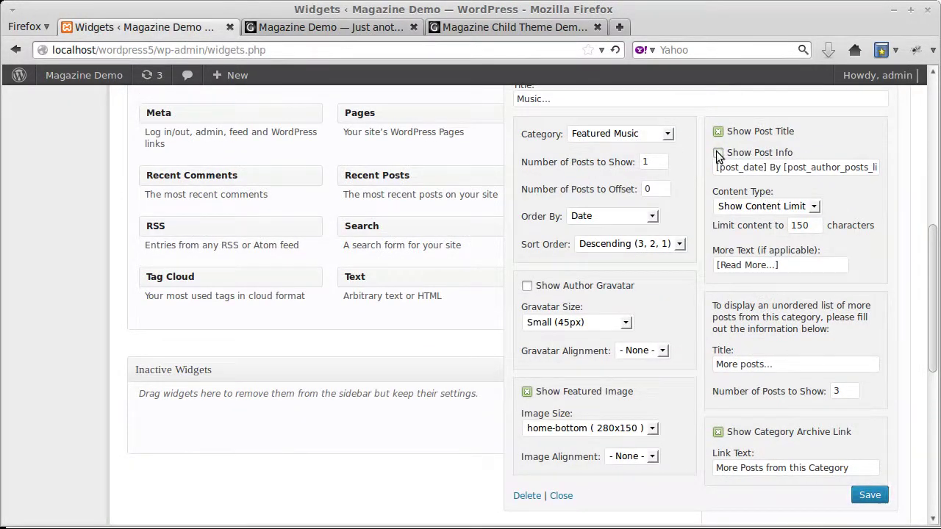
left_click(751, 212)
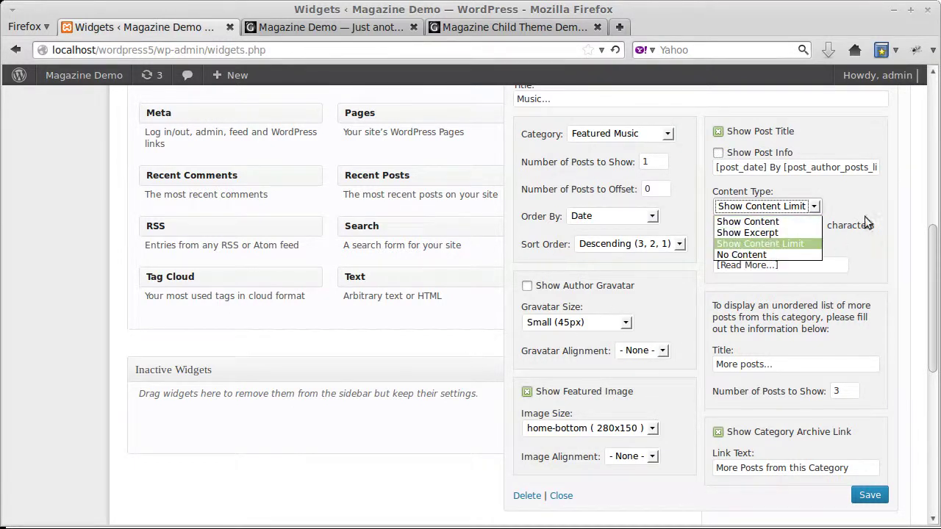
left_click(859, 194)
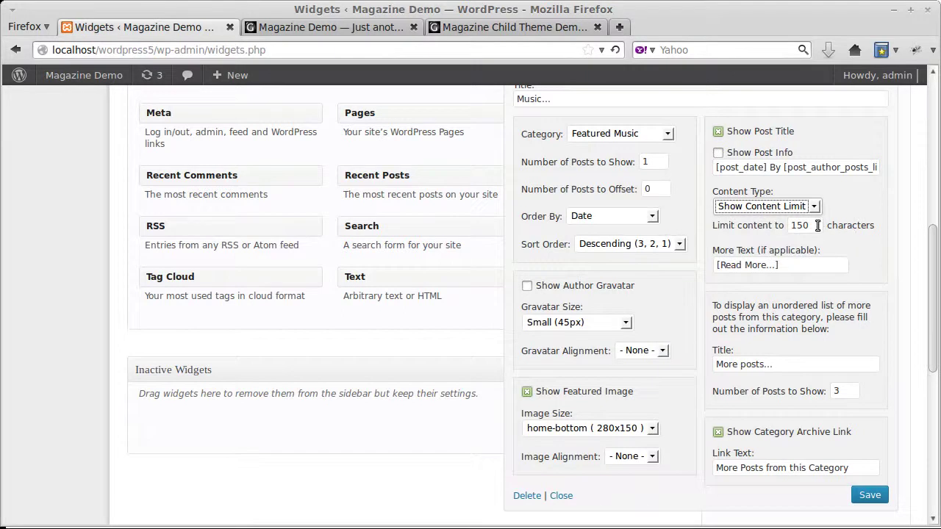
left_click(376, 29)
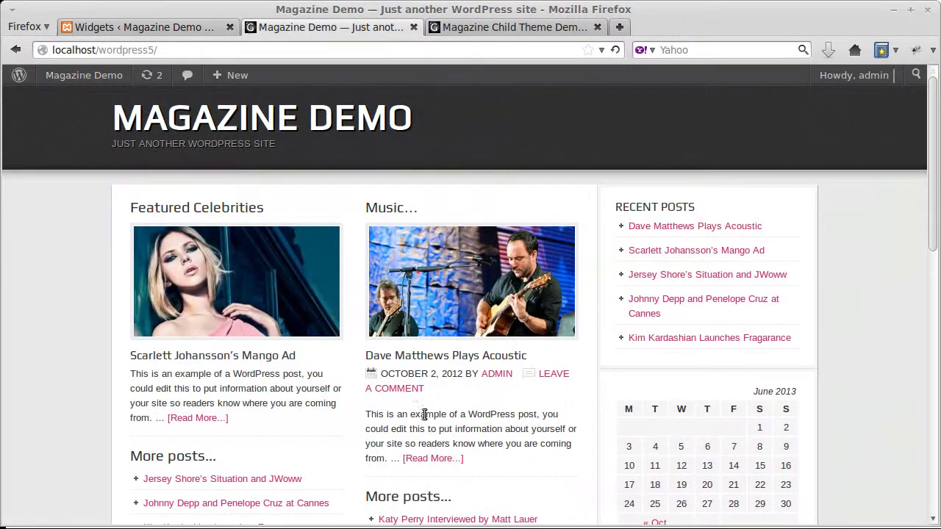
Save the Music widget with post info turned off
left_click(617, 49)
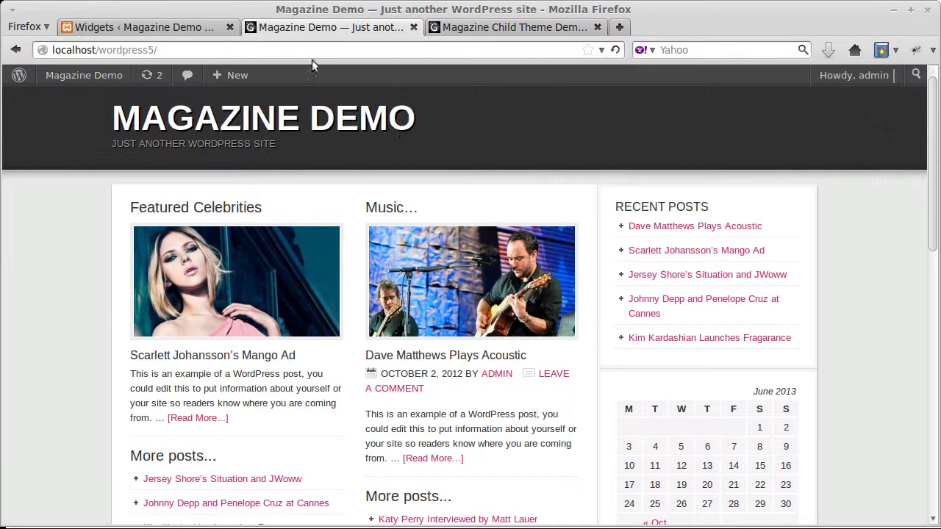
left_click(150, 28)
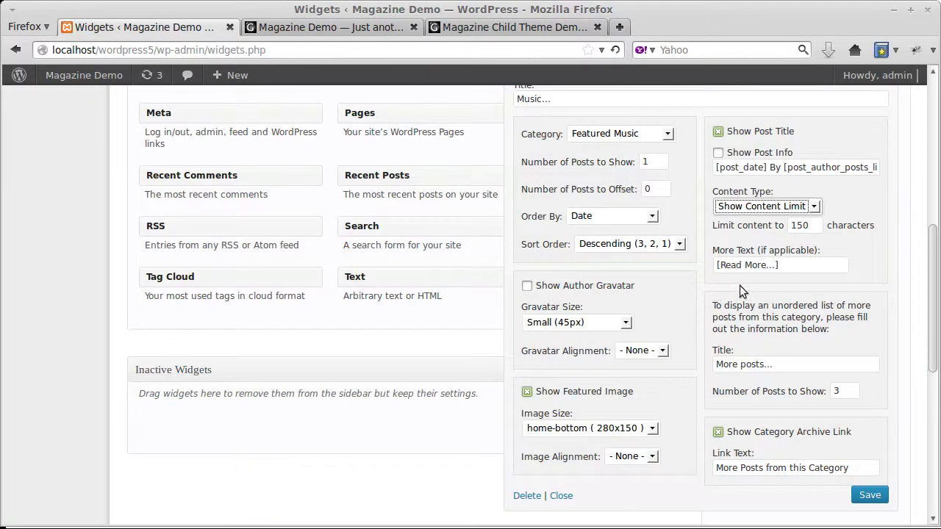
left_click(856, 496)
Reload the front page to confirm the Dave Matthews post lacks its date and author line
left_click(273, 29)
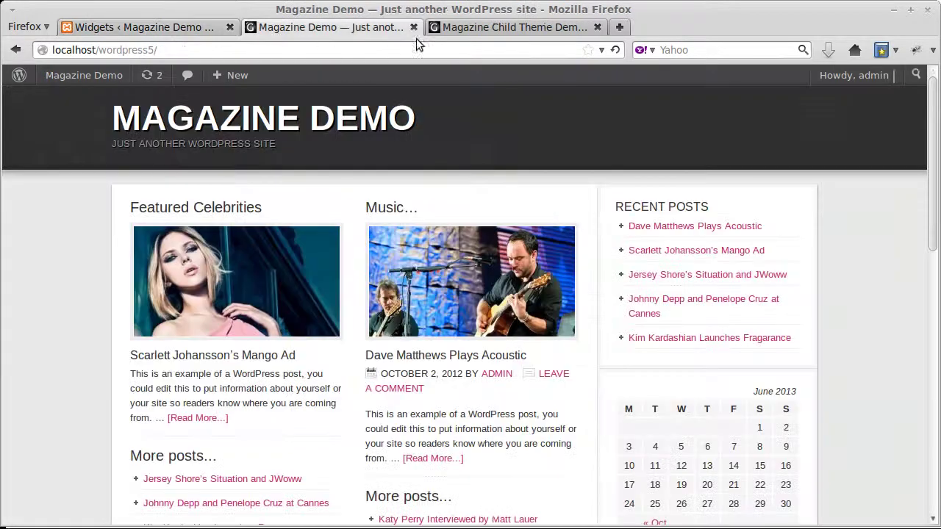
left_click(618, 49)
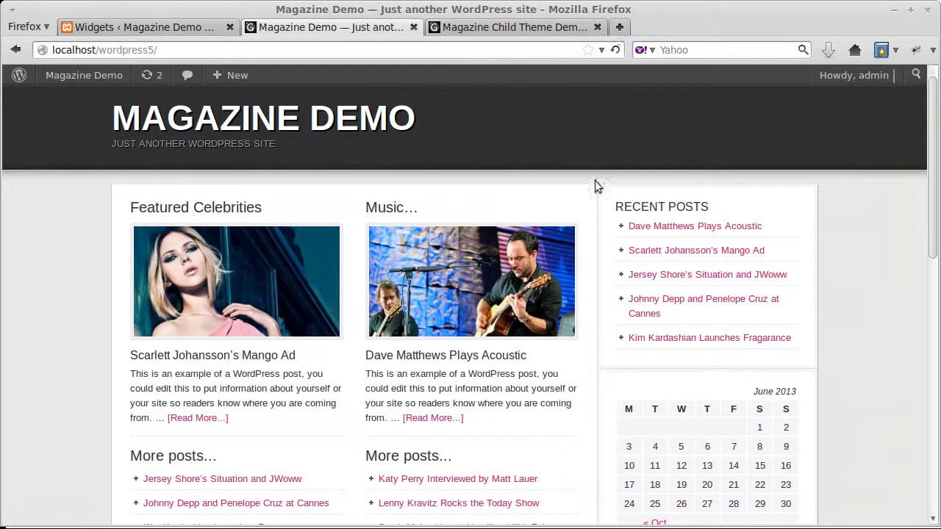
scroll(526, 382, "down", 1)
scroll(526, 385, "down", 1)
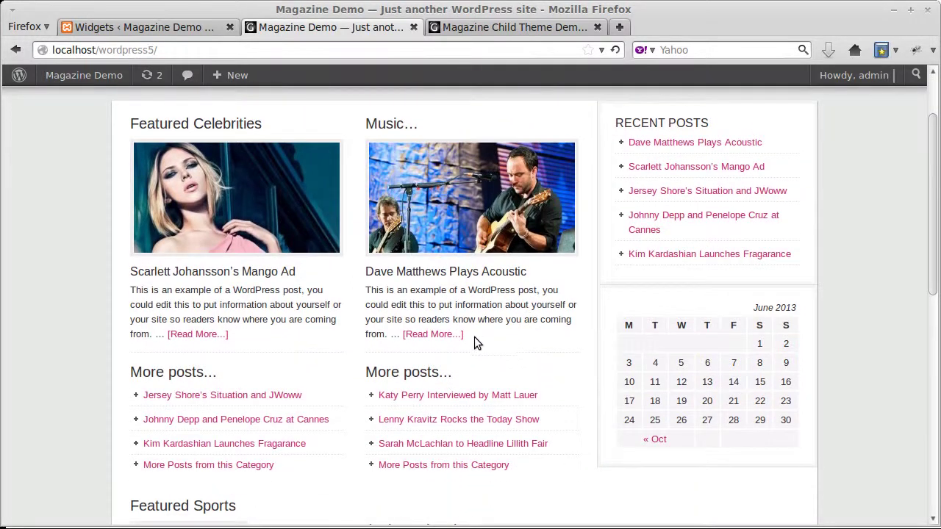
left_click_drag(465, 336, 367, 289)
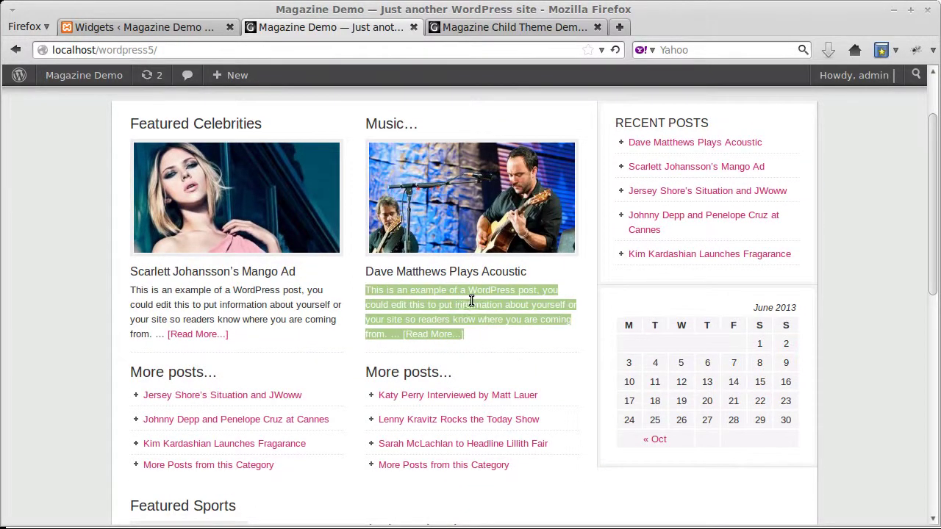
left_click(166, 27)
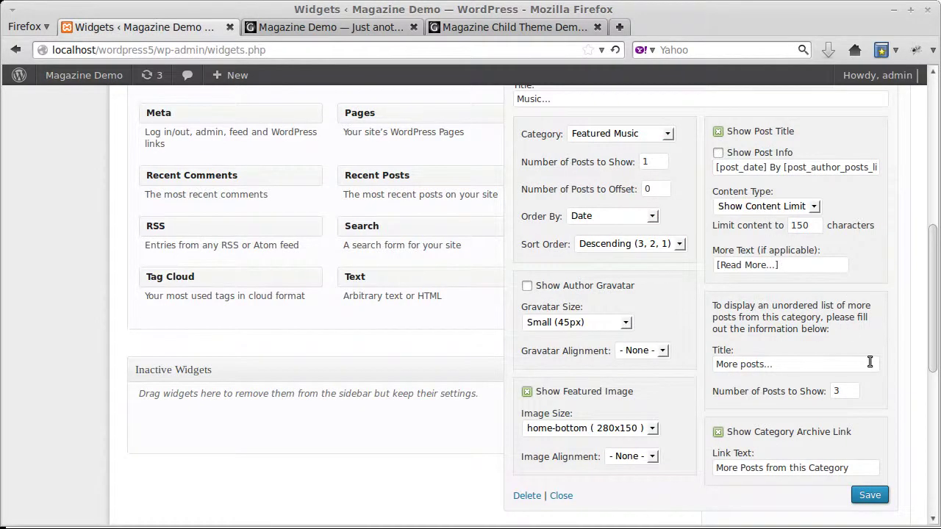
scroll(870, 361, "down", 1)
scroll(868, 360, "up", 1)
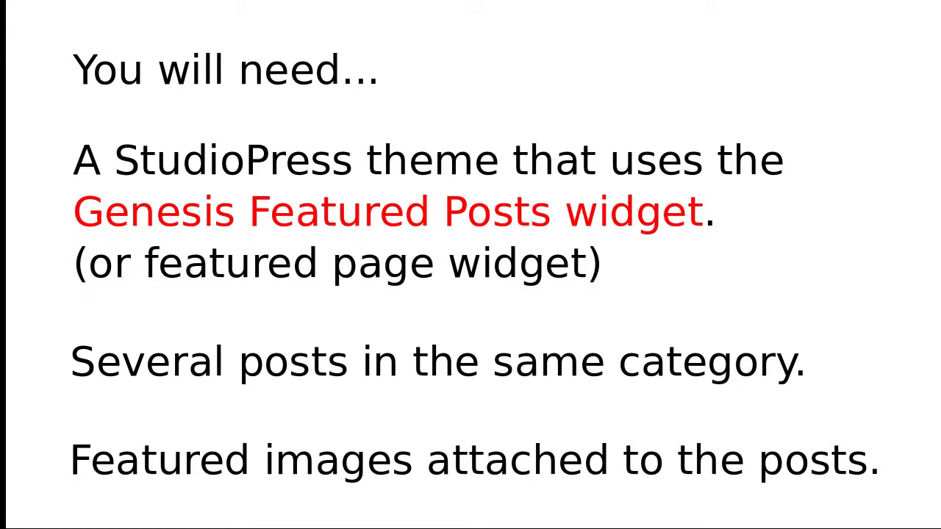
key("Right")
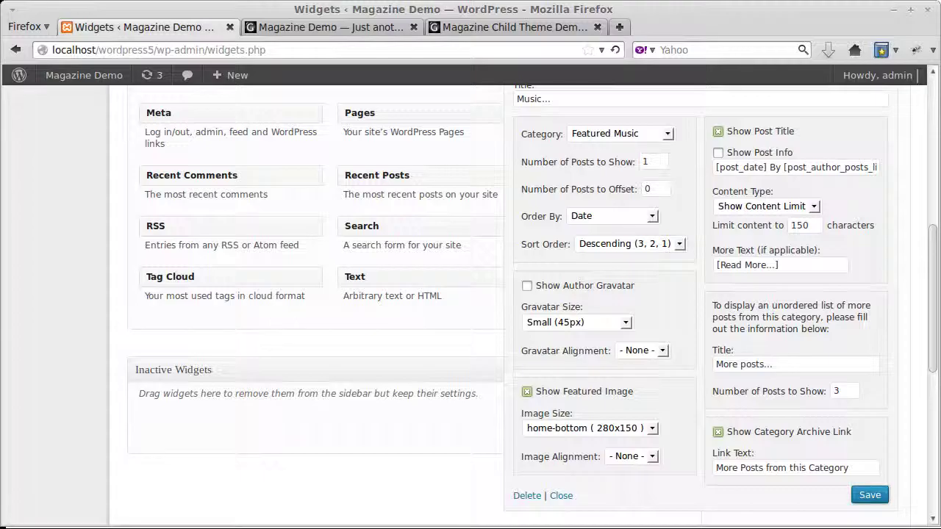
Scroll the front page to review the Music.... and Featured Sports sections
left_click(361, 25)
left_click(588, 256)
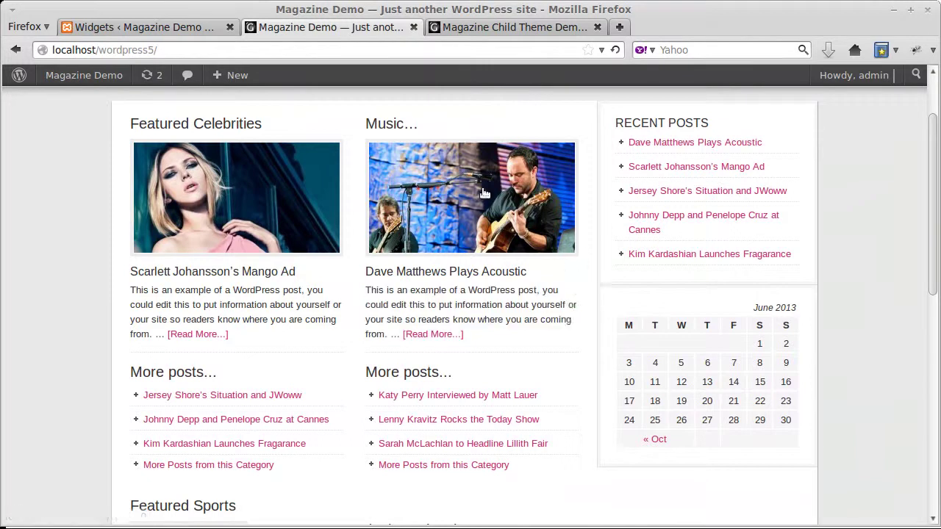
scroll(315, 382, "down", 5)
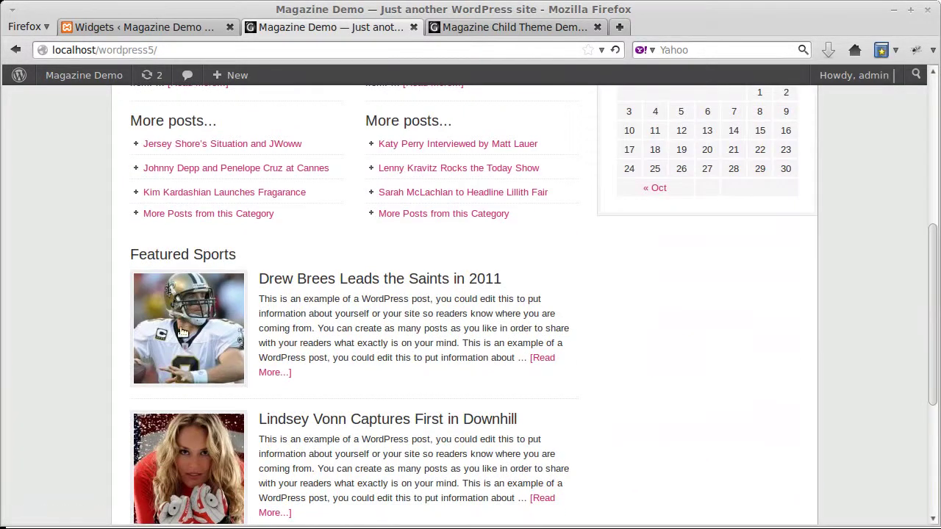
left_click(198, 29)
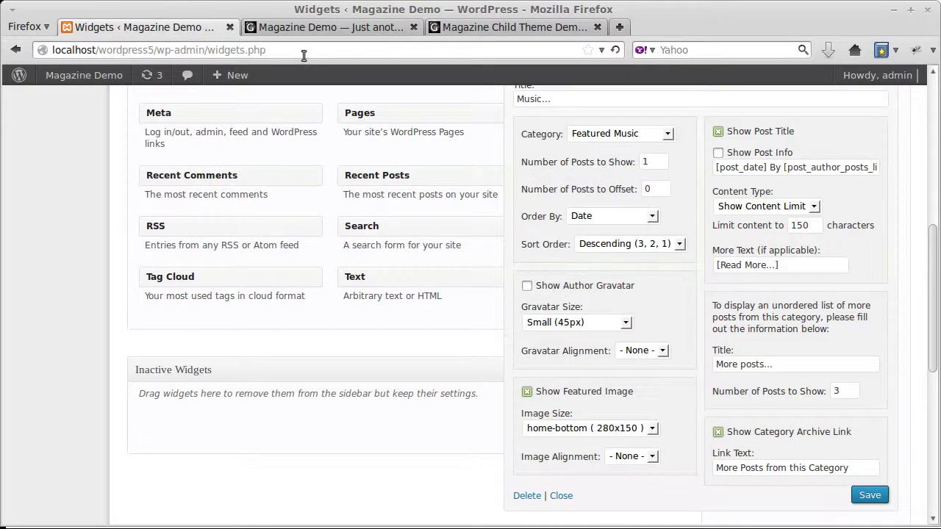
left_click(302, 28)
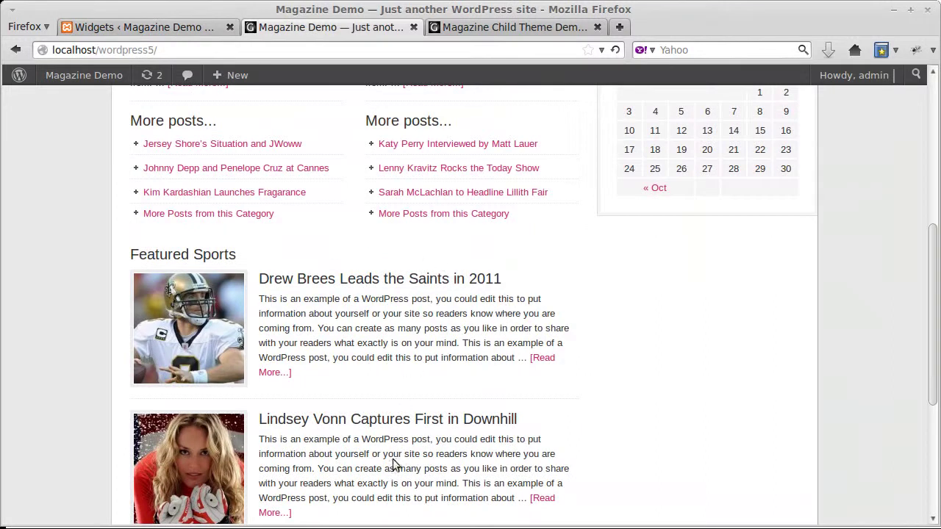
scroll(417, 389, "down", 5)
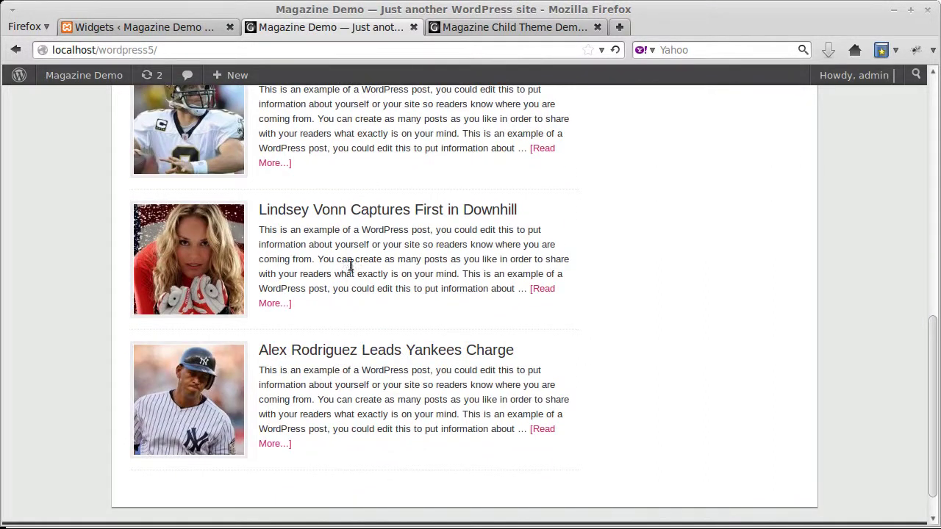
scroll(350, 385, "up", 5)
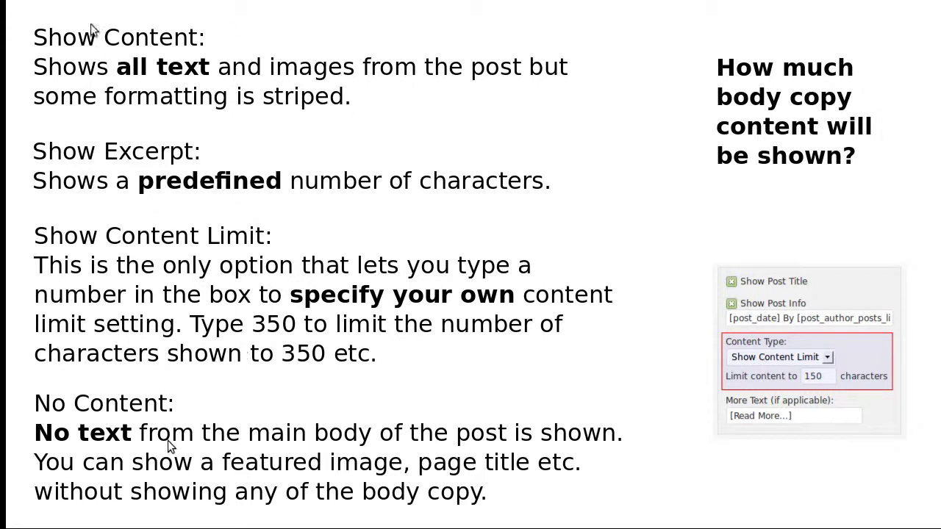
Advance from the Content Type slide to the slide listing 3 more posts from the same category
key("Right")
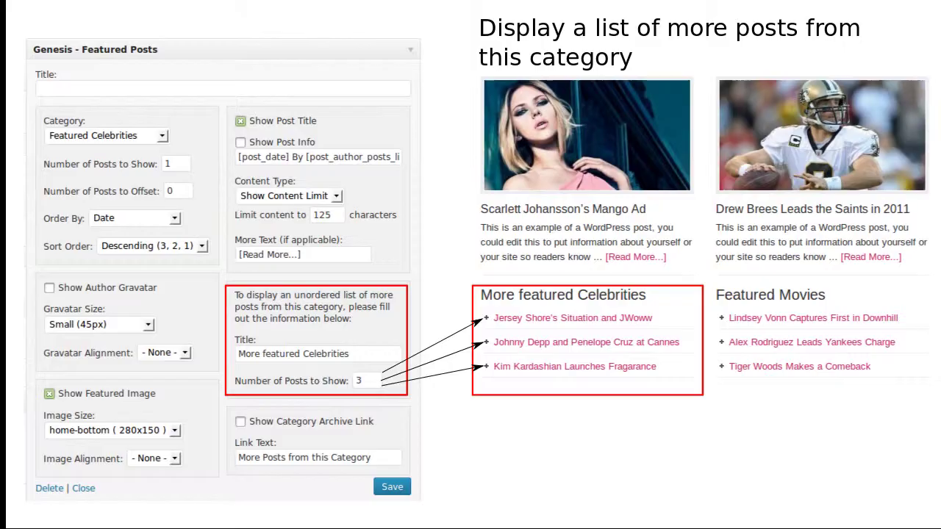
Move to the featured post and page settings slide, keeping the content limit at 340 characters
key("Right")
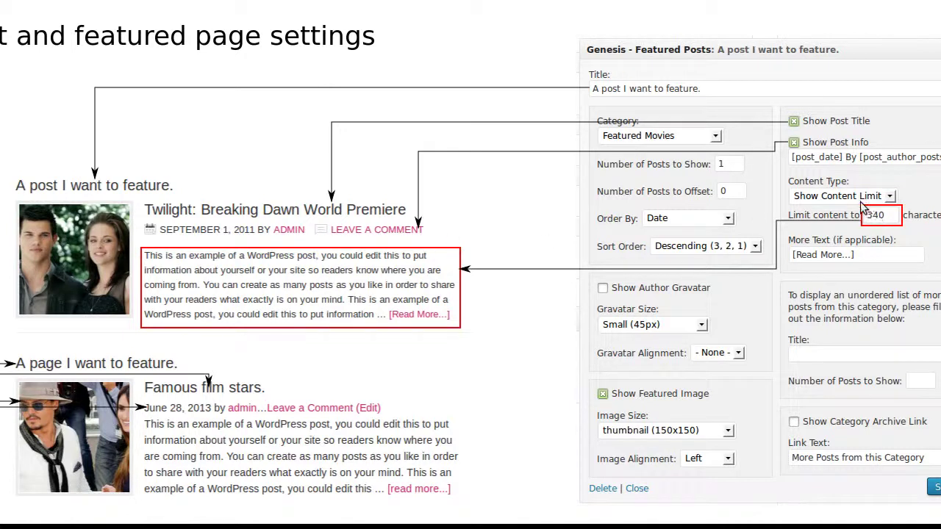
left_click(883, 216)
key("BackSpace")
type("0")
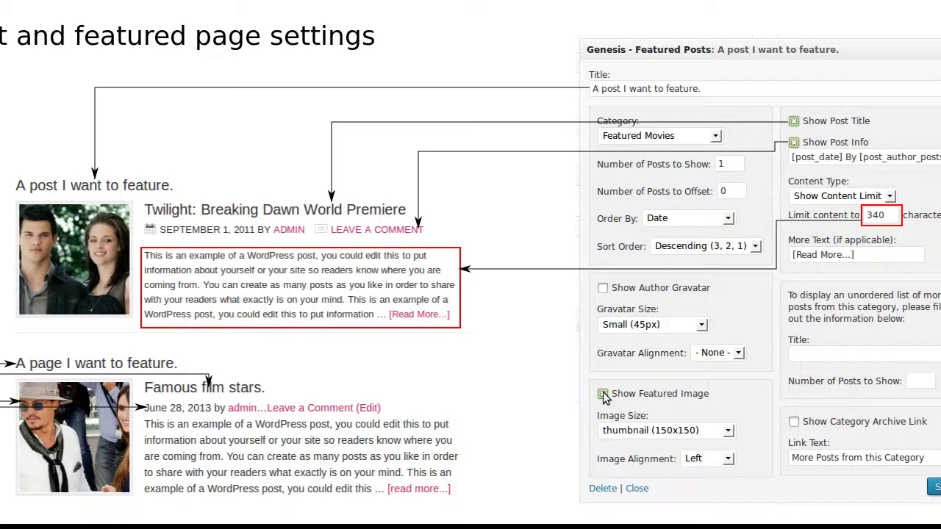